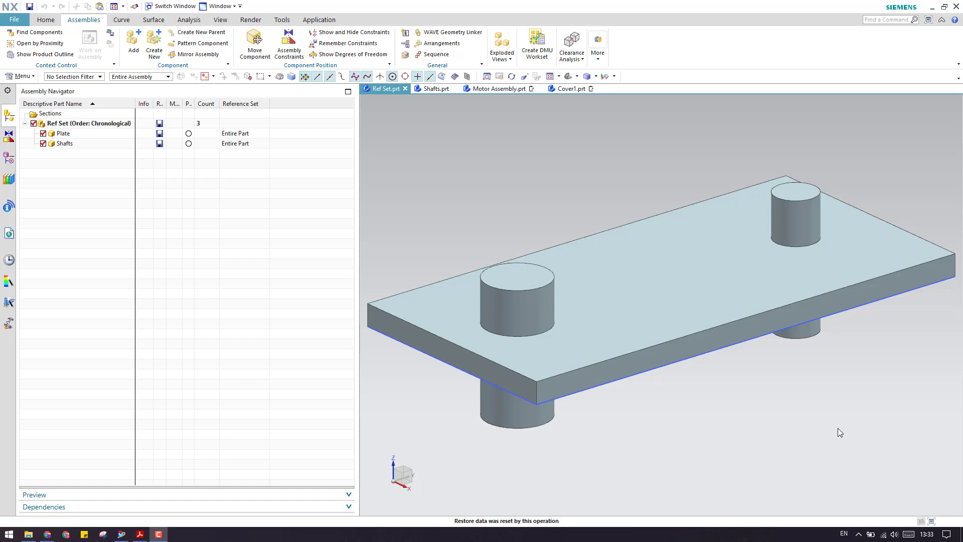
Step: Hide and then re-show the Reference Set column in the Assembly Navigator
click(83, 146)
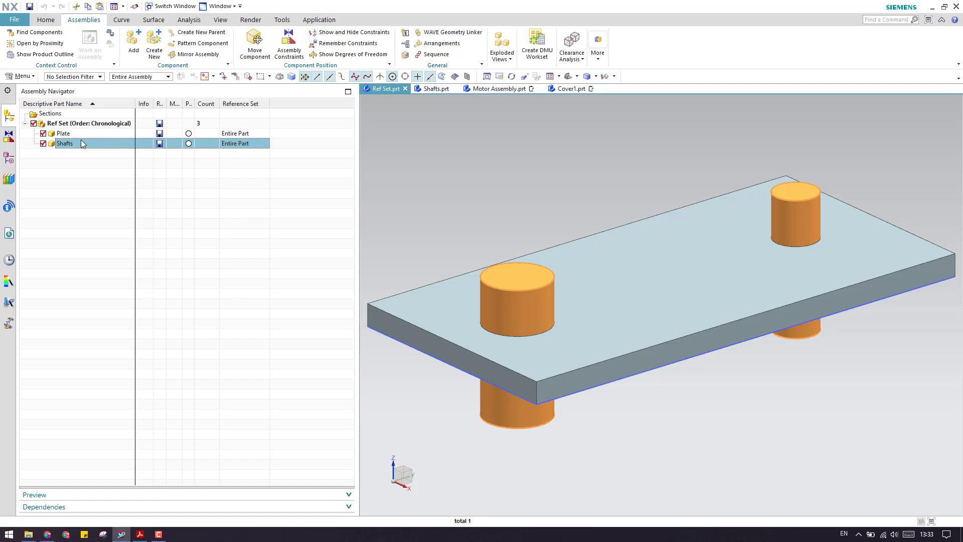
click(98, 167)
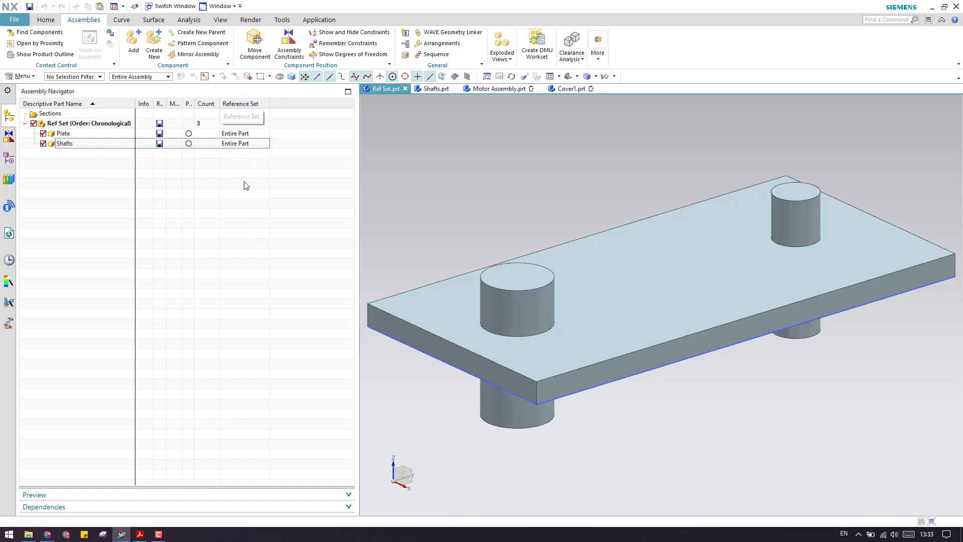
right_click(249, 107)
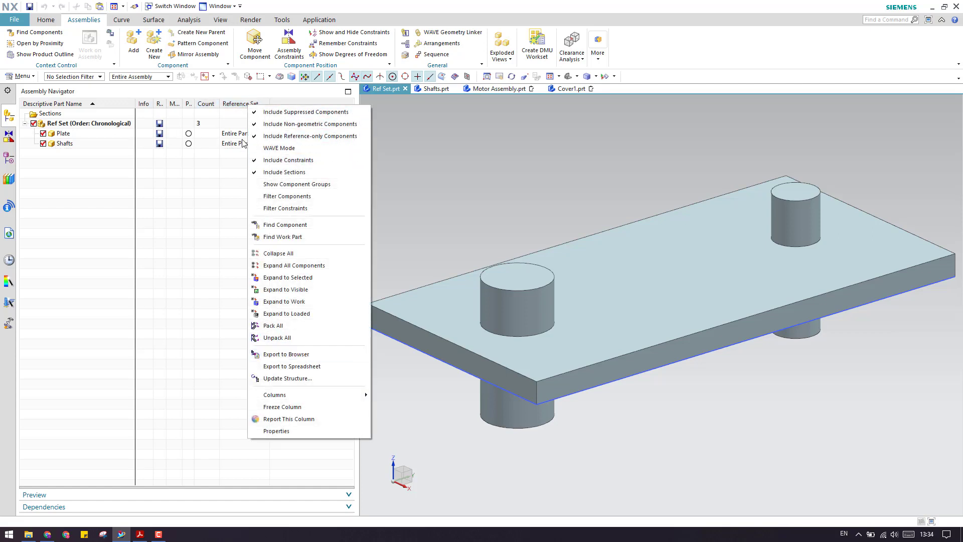
mouse_move(289, 394)
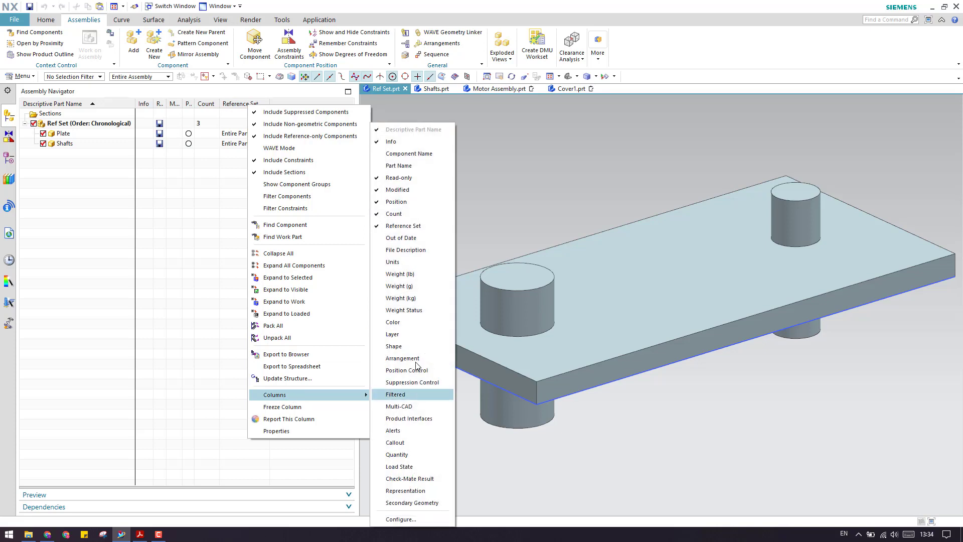
click(397, 226)
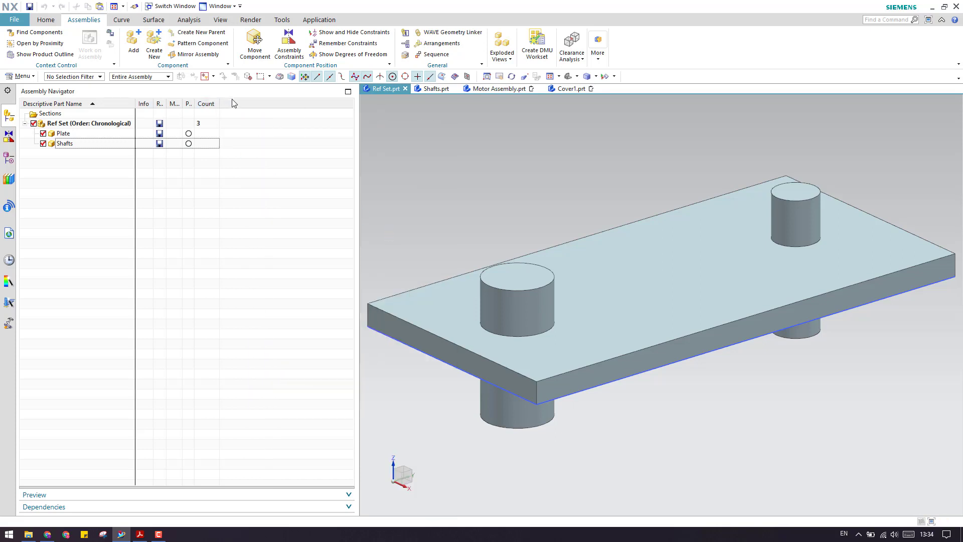
right_click(232, 102)
mouse_move(264, 393)
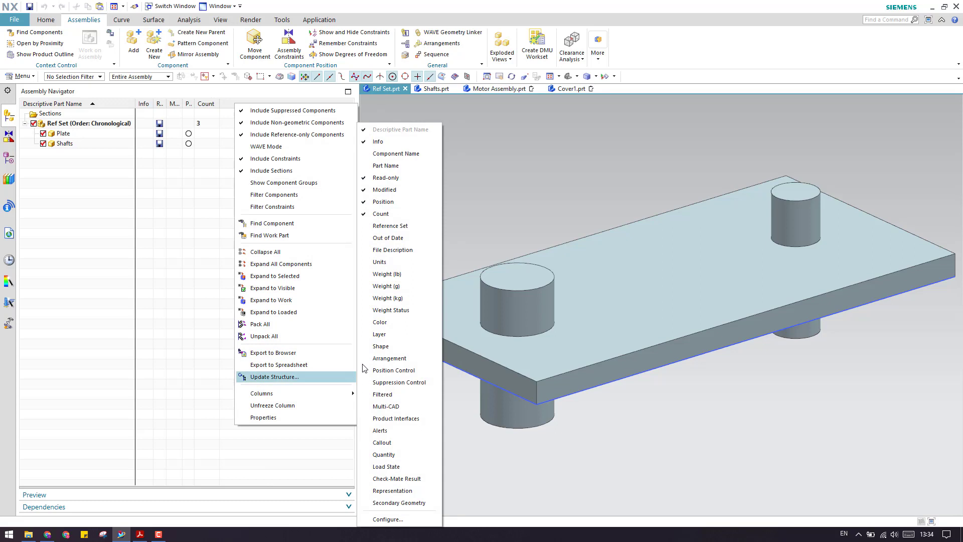
click(390, 226)
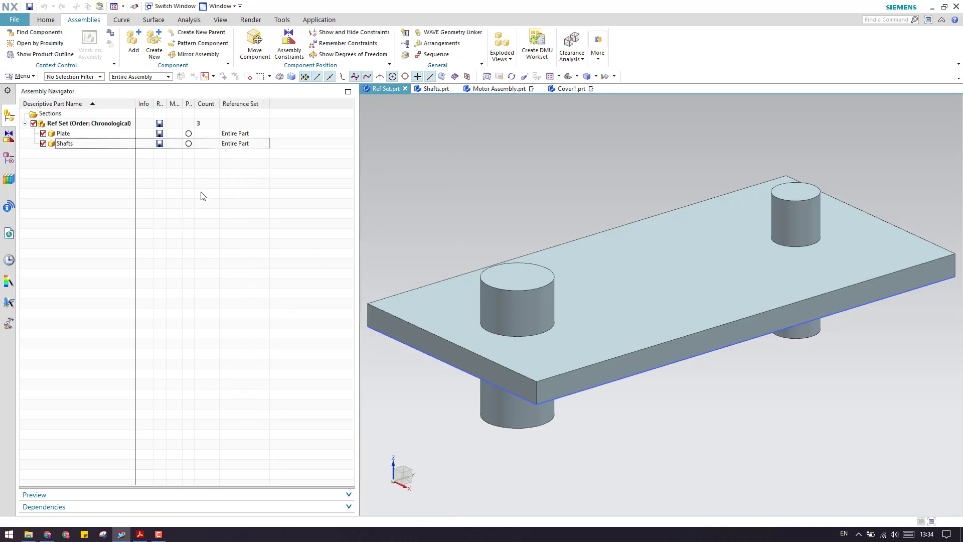
Step: Select the Plate component and open Plate.prt in its own window
click(234, 134)
click(232, 144)
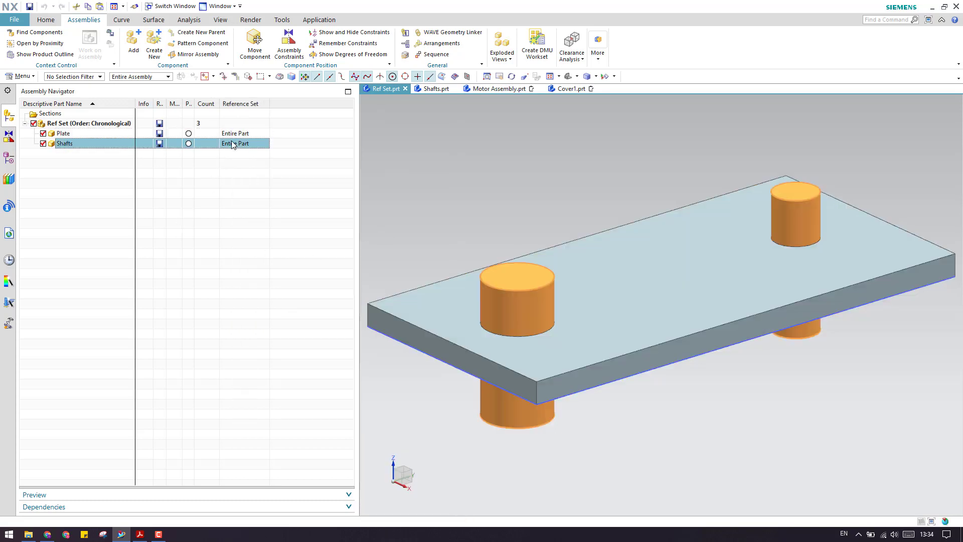
click(206, 190)
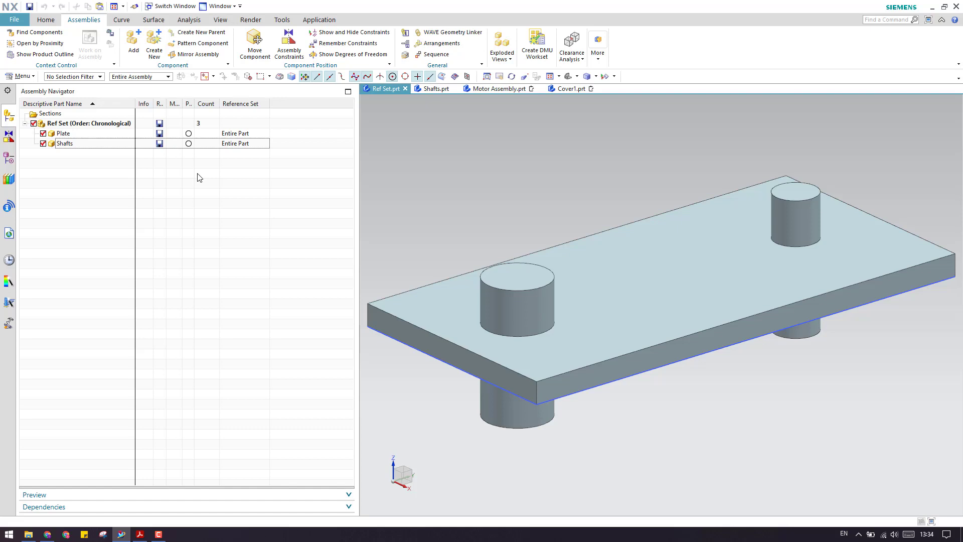
click(211, 144)
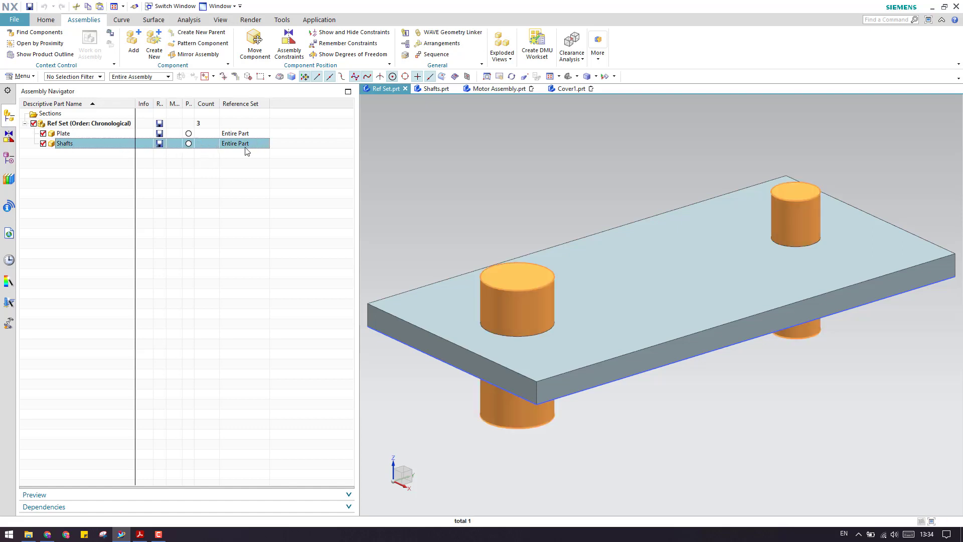
click(206, 134)
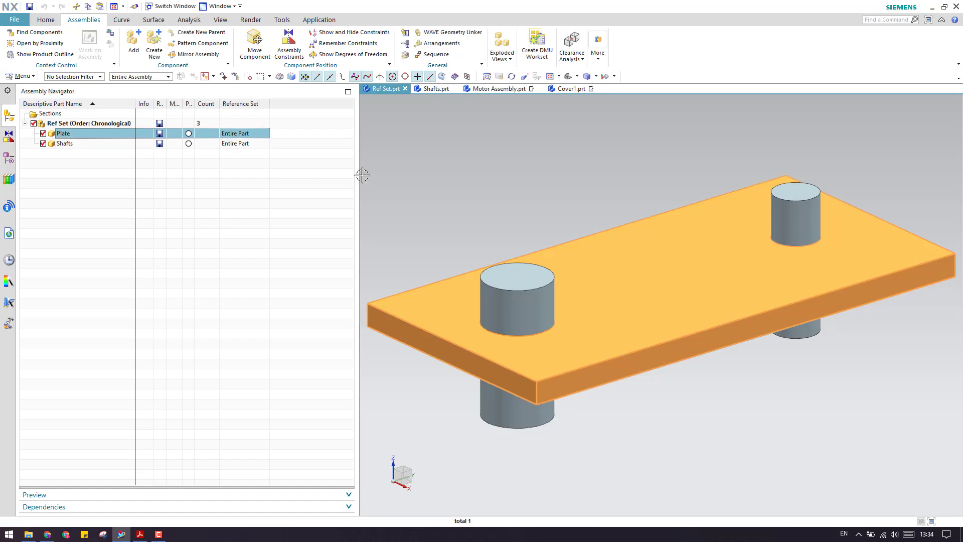
right_click(86, 140)
click(128, 127)
scroll(527, 305, up, 5)
scroll(522, 305, down, 6)
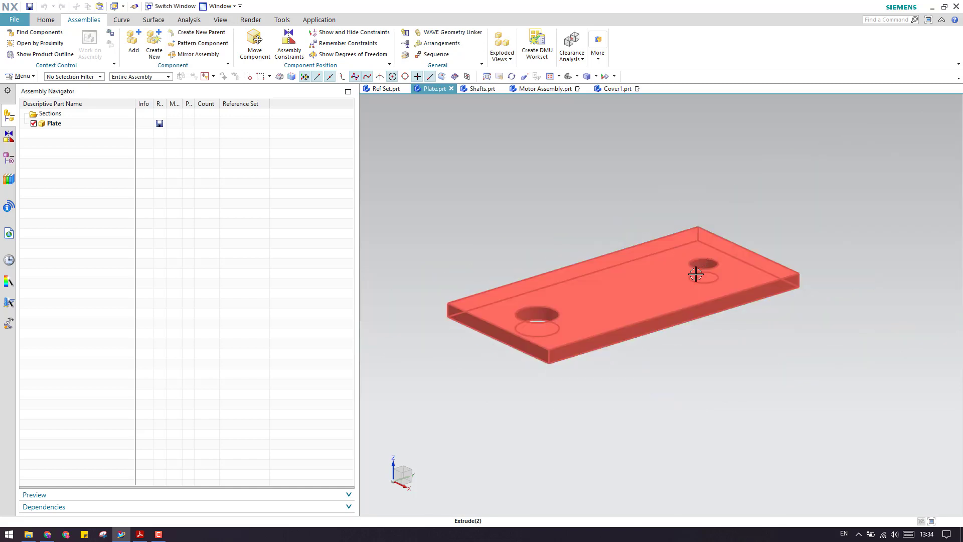
Step: Close Plate.prt to return to the Ref Set assembly with plate and shafts
click(452, 88)
click(82, 144)
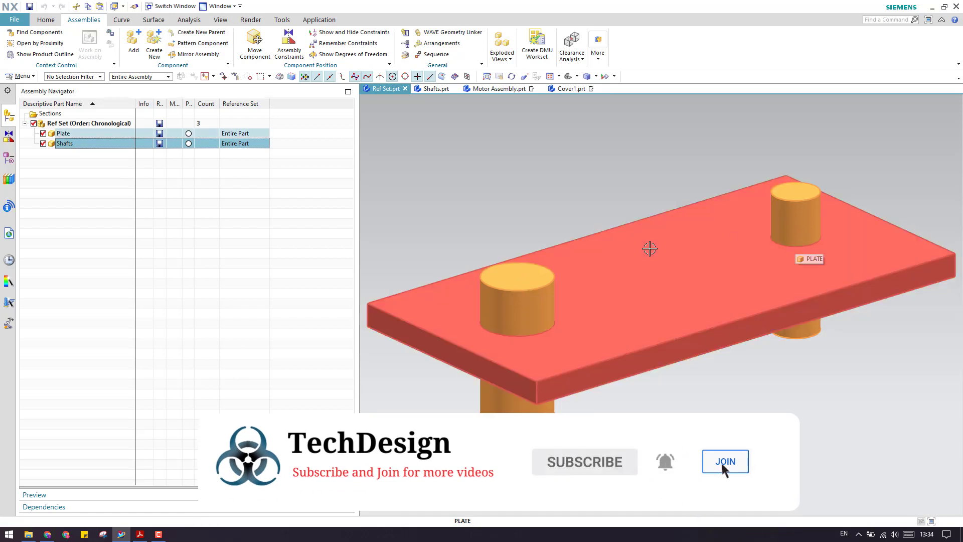
key(Escape)
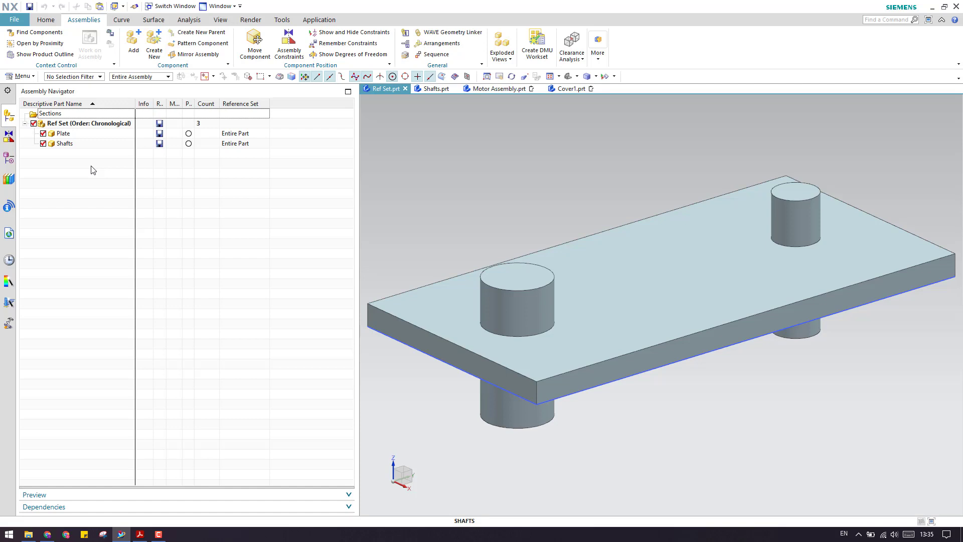
Step: Open the Shafts component as Shafts.prt in its own window
click(92, 144)
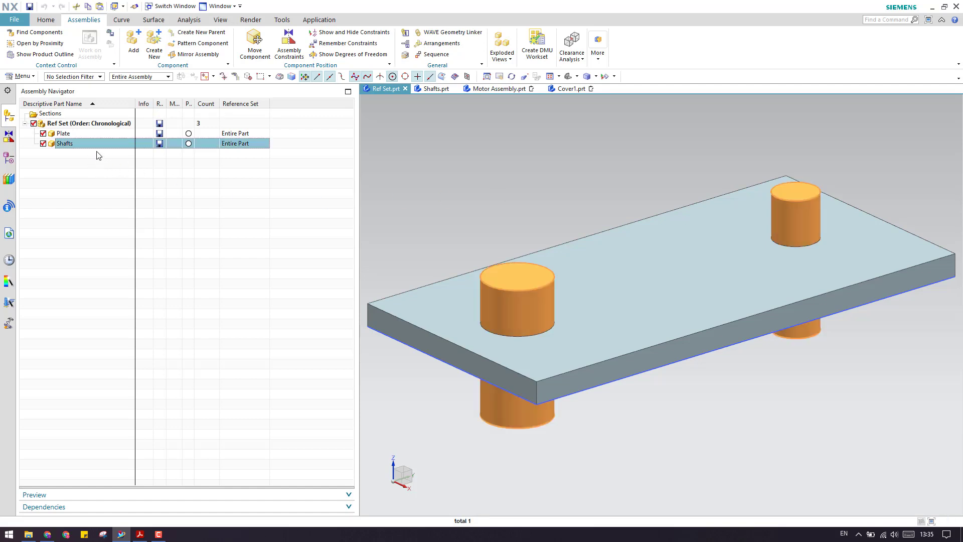
right_click(92, 144)
click(82, 149)
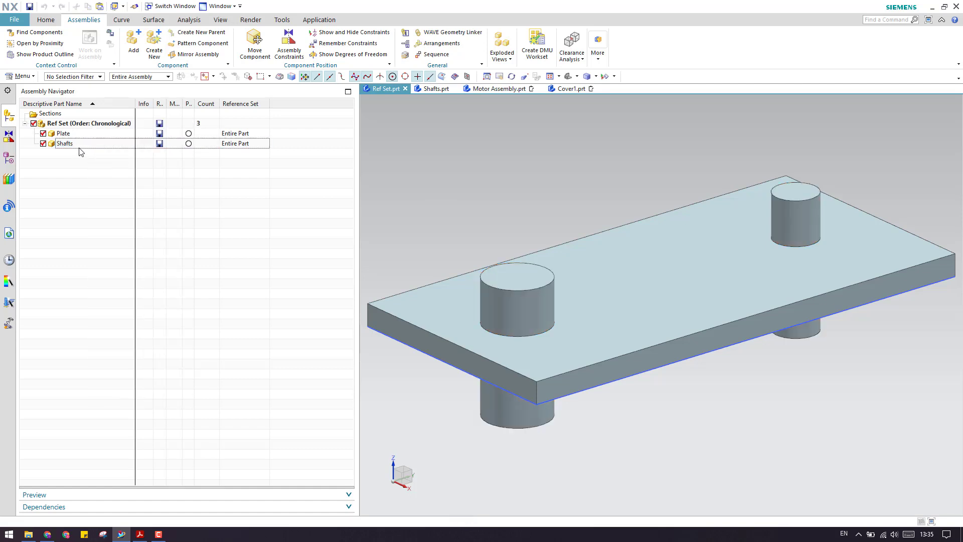
right_click(82, 149)
click(121, 133)
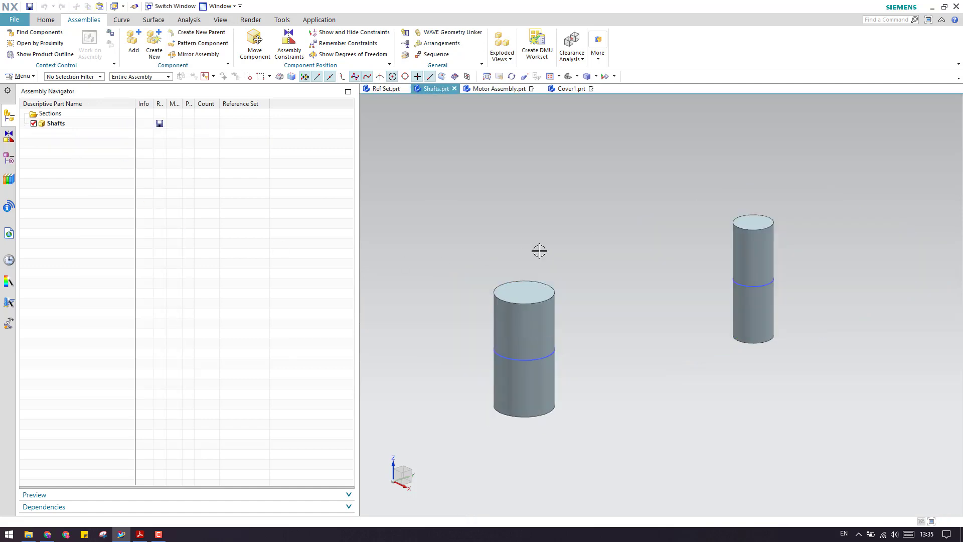
scroll(540, 251, up, 1)
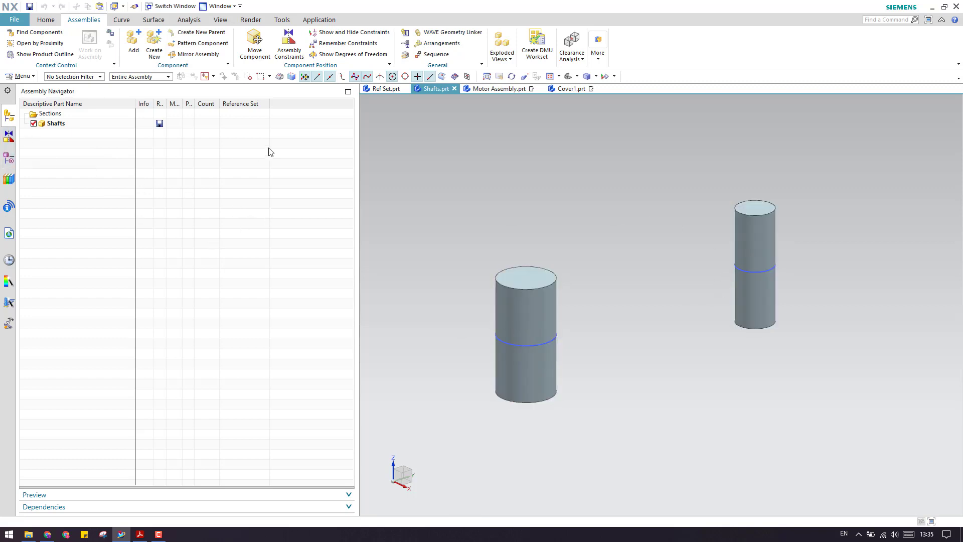
Step: Bring up the main Menu to reach the reference set commands
click(13, 81)
click(67, 126)
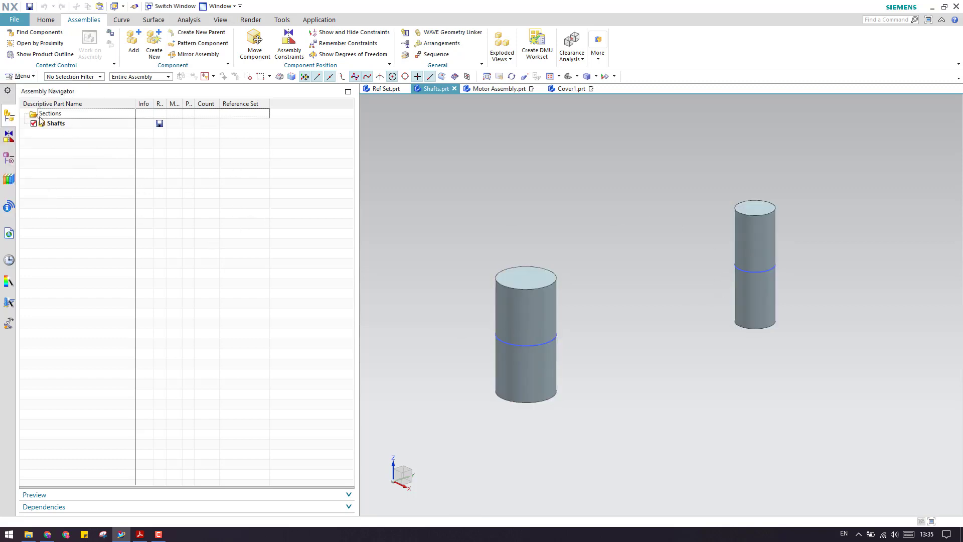
click(22, 76)
Step: Create a 20MM reference set in Shafts holding the thinner right shaft
mouse_move(30, 137)
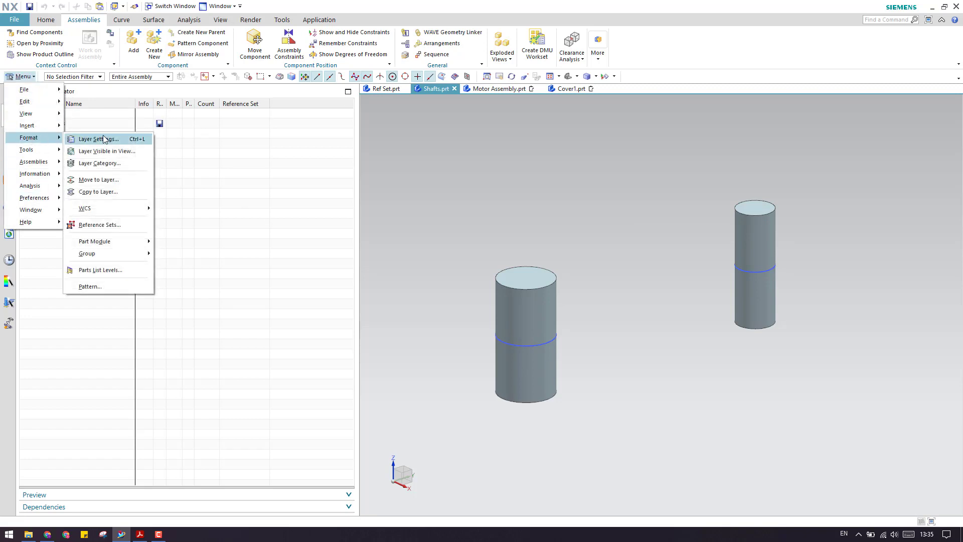
click(113, 225)
drag(192, 181, 226, 169)
click(268, 234)
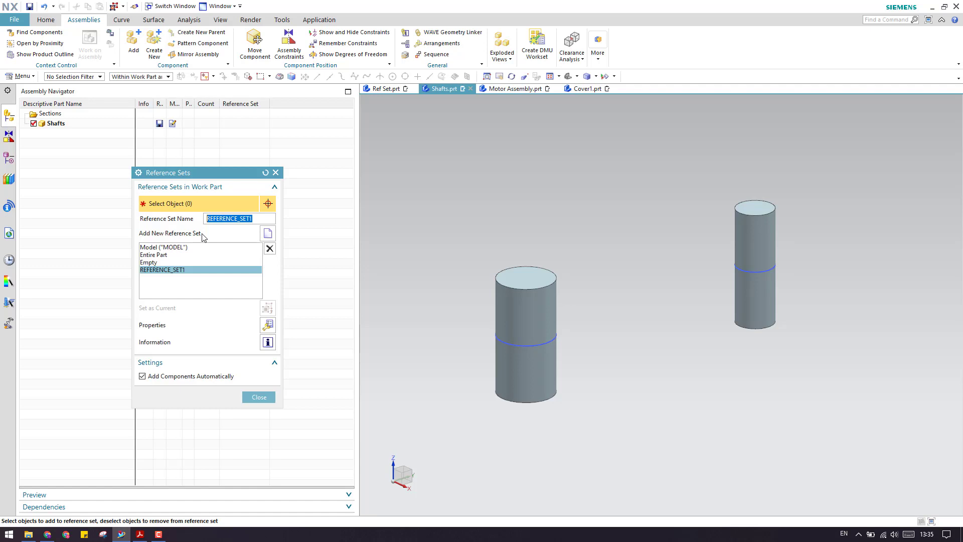
text(20mm)
click(761, 234)
click(259, 397)
Step: Add a 30MM reference set containing the larger left cylinder
click(20, 76)
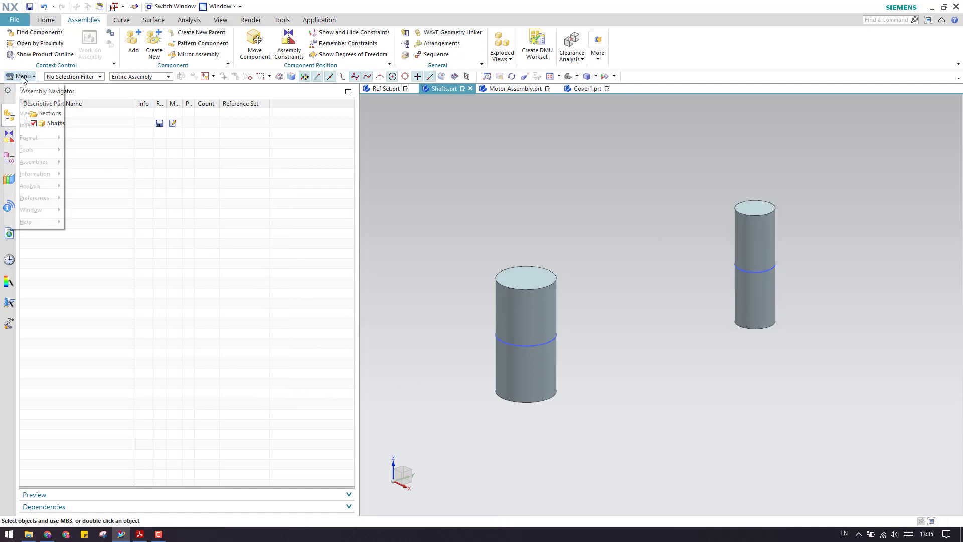
mouse_move(37, 134)
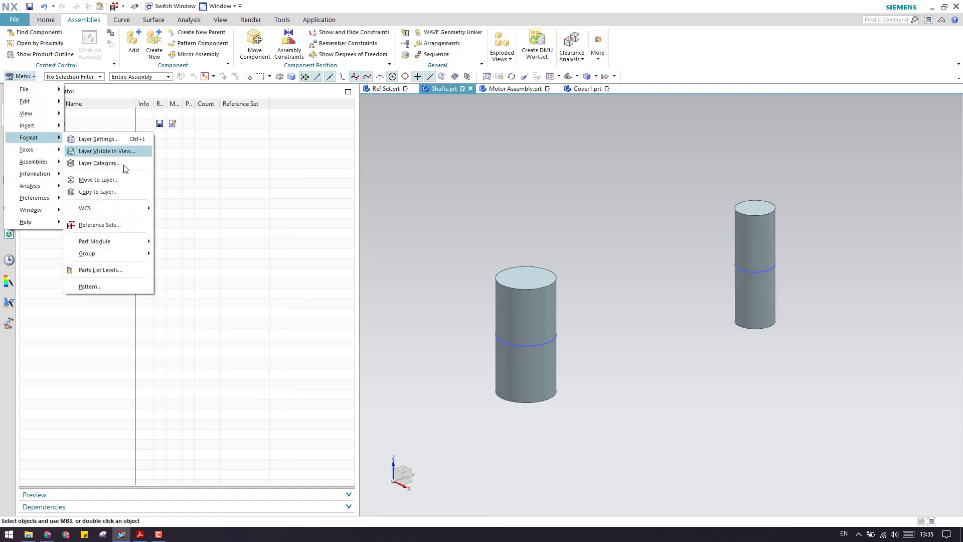
click(119, 225)
click(266, 233)
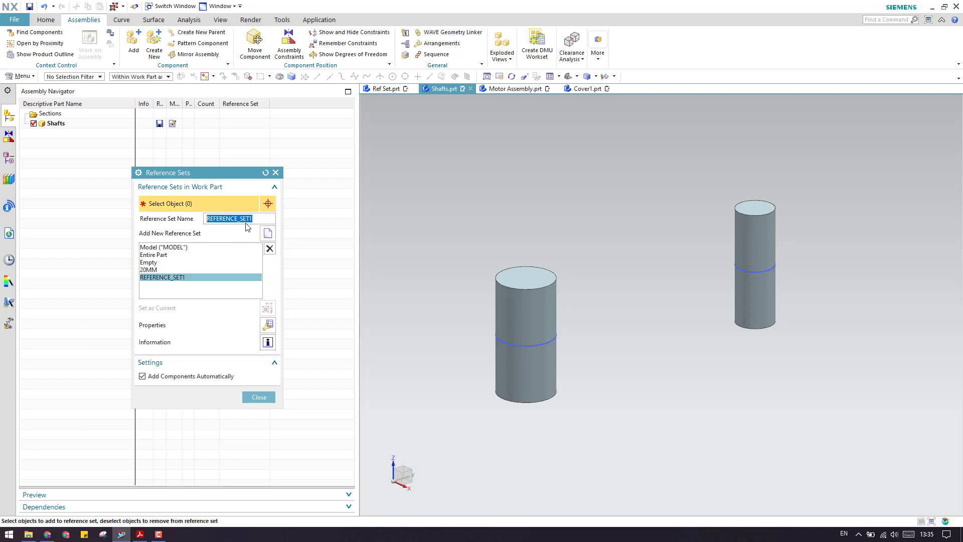
text(30mm)
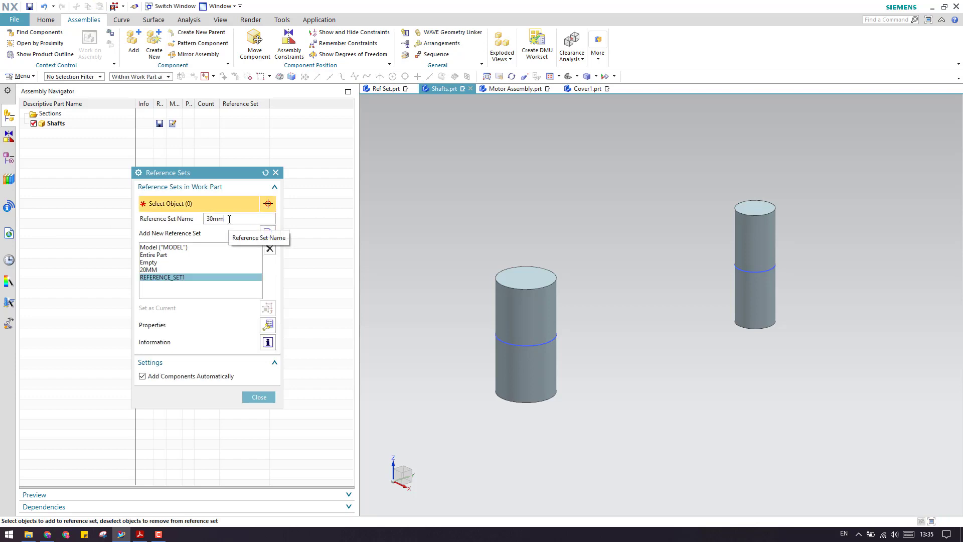
click(519, 295)
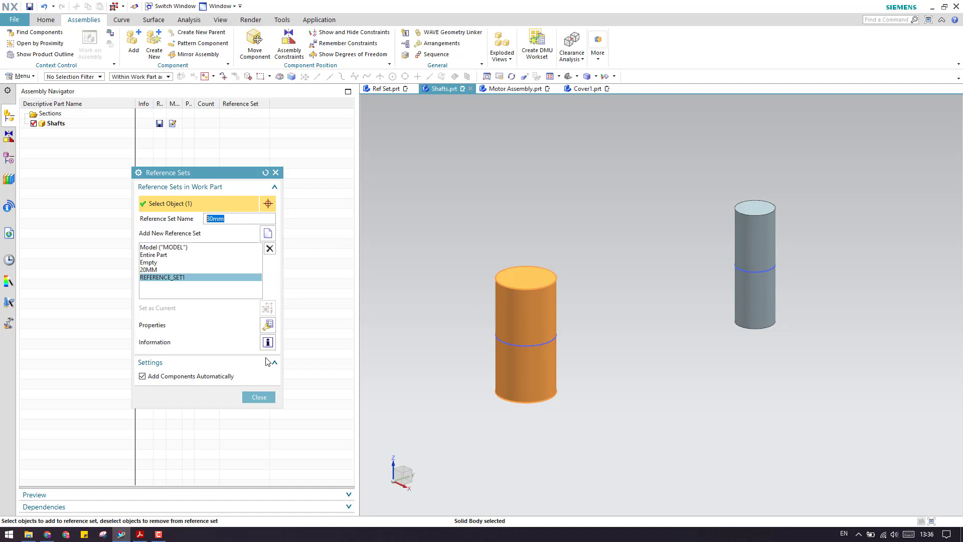
click(259, 398)
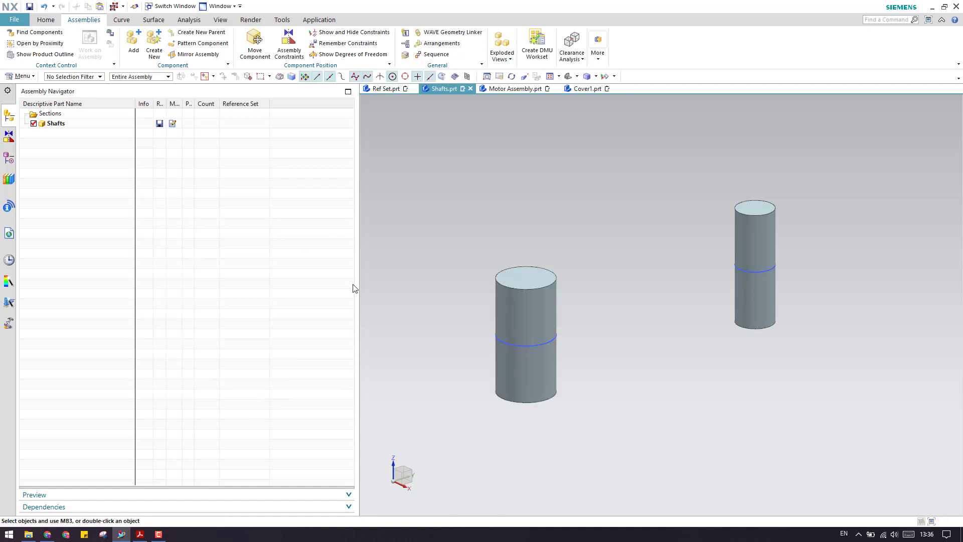
Step: Create a BOTH reference set containing both cylinders
click(28, 78)
mouse_move(35, 138)
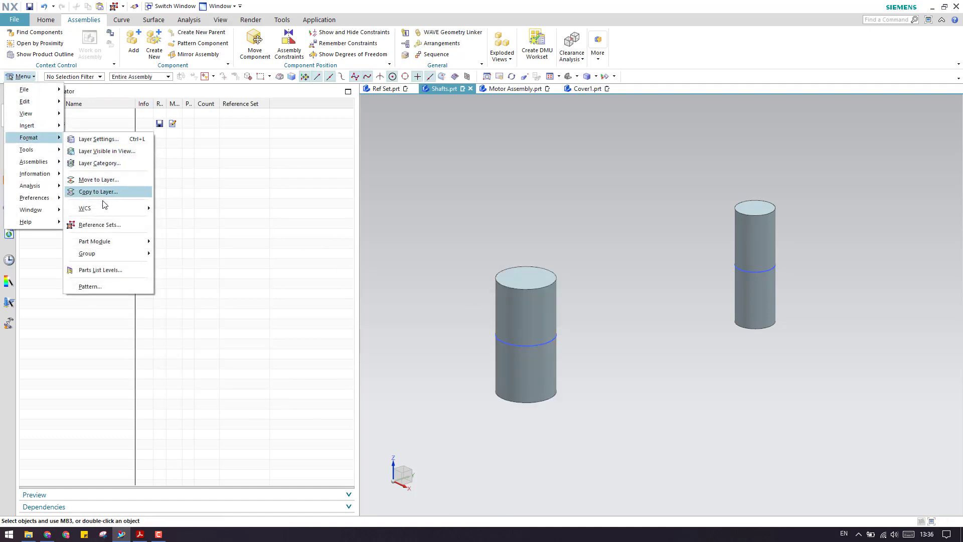
mouse_move(105, 209)
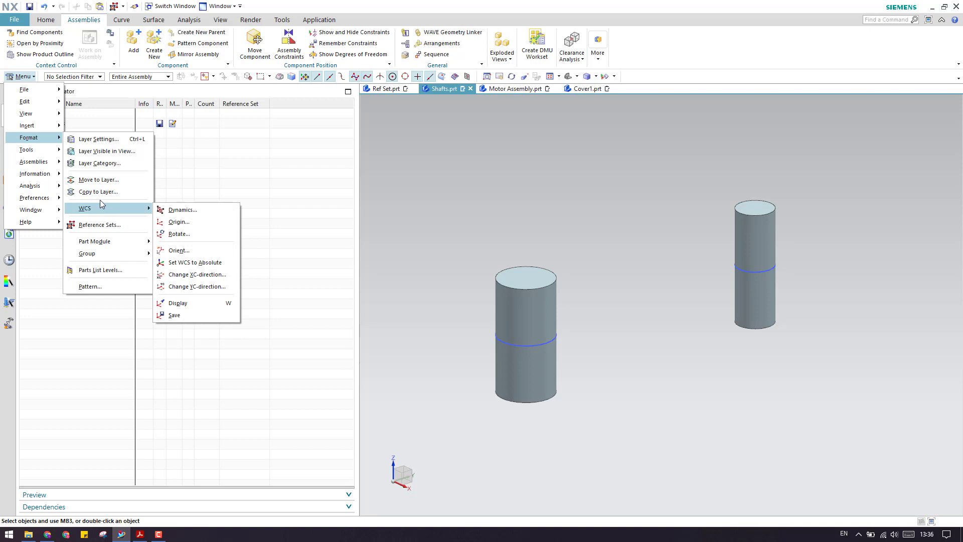
click(93, 225)
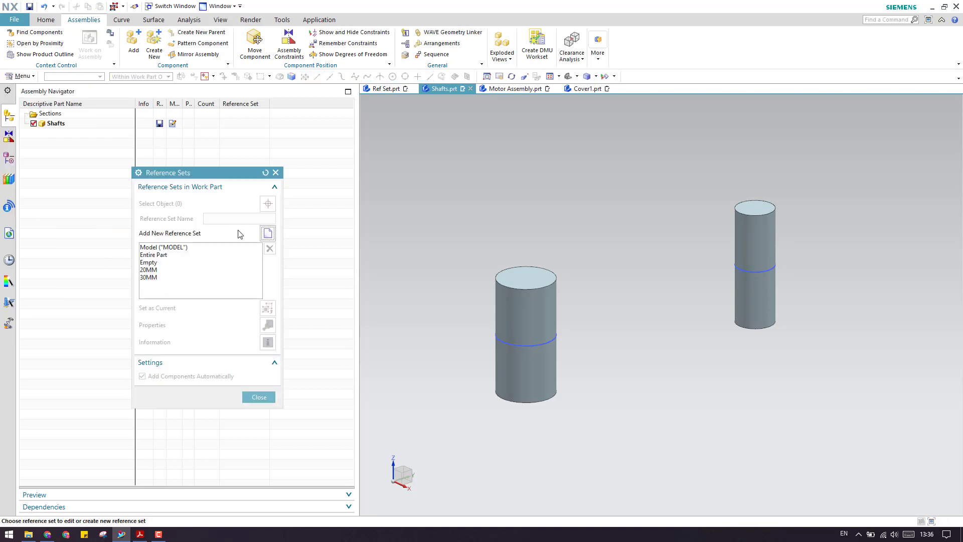
click(267, 233)
text(bo)
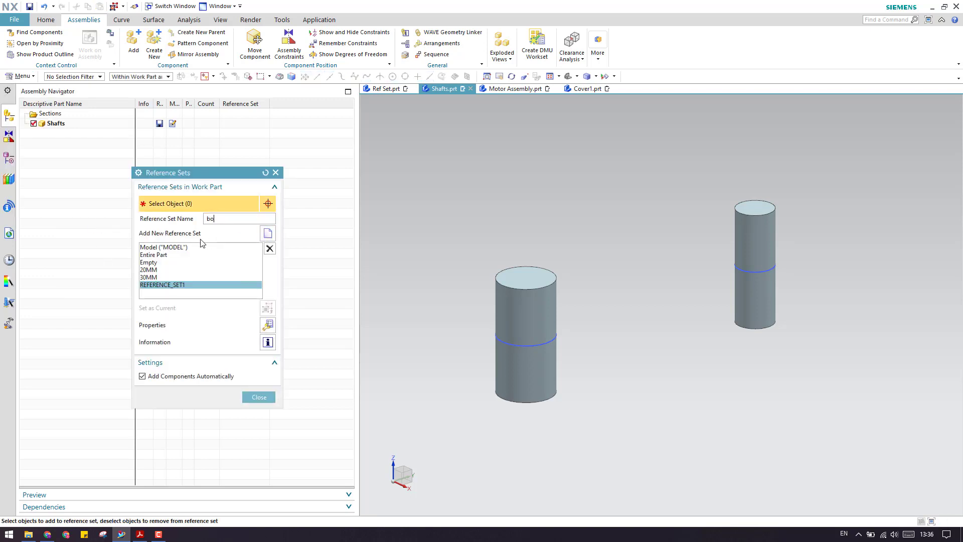
text(th)
click(511, 318)
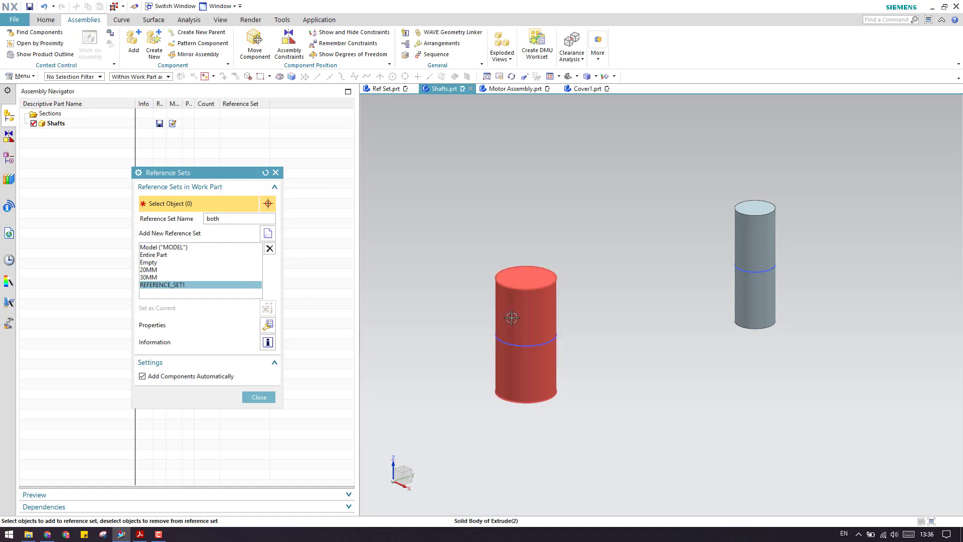
click(752, 242)
click(258, 397)
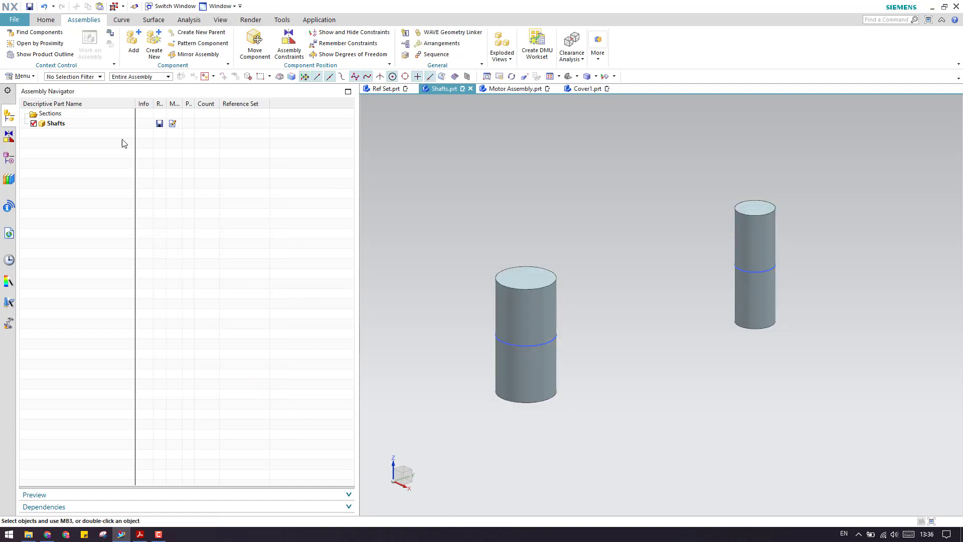
Step: Reopen Reference Sets to verify the contents of Empty, 20MM and 30MM
click(23, 77)
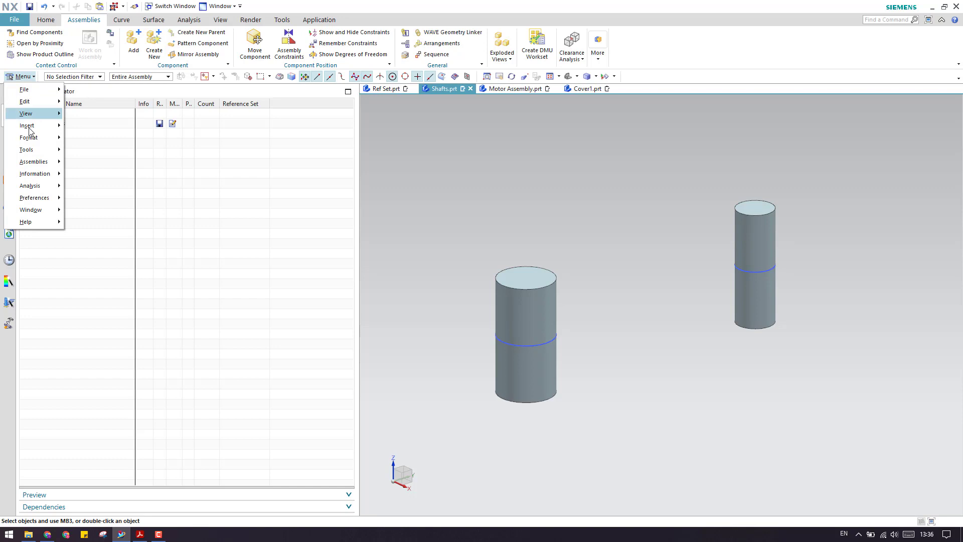
mouse_move(30, 138)
click(113, 224)
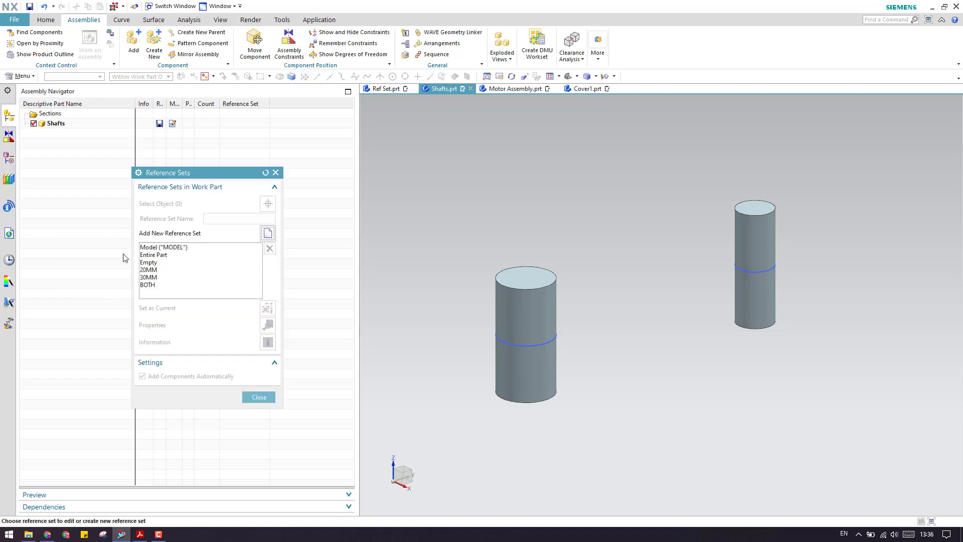
click(159, 262)
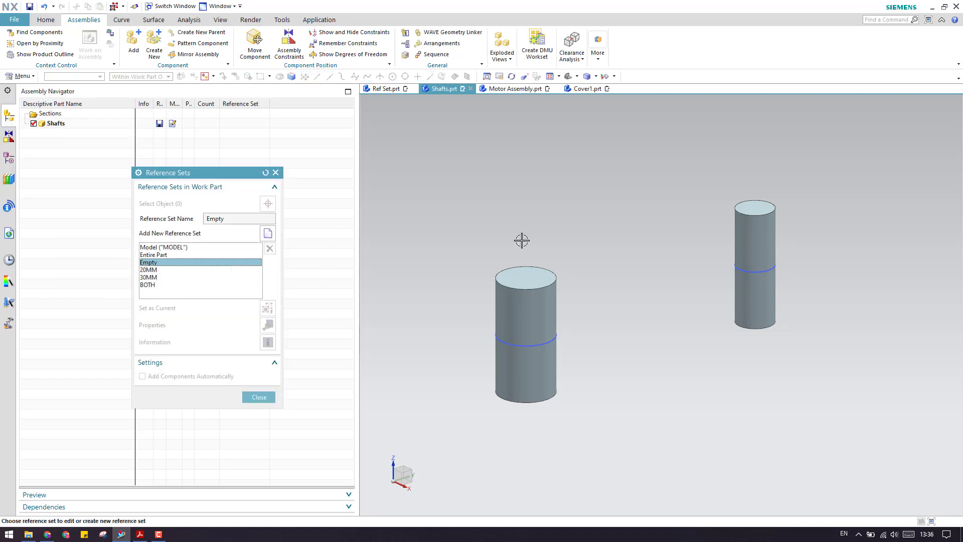
click(158, 270)
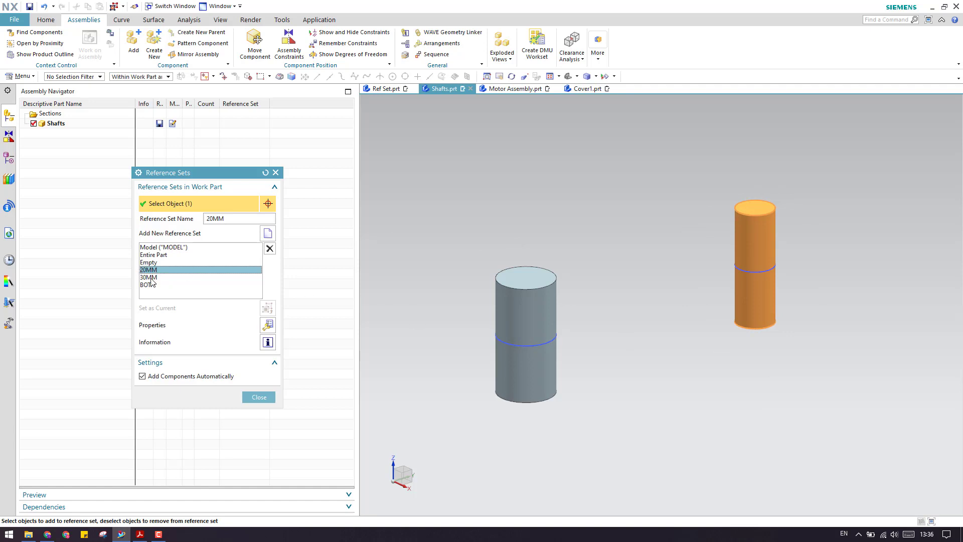
click(149, 278)
click(258, 398)
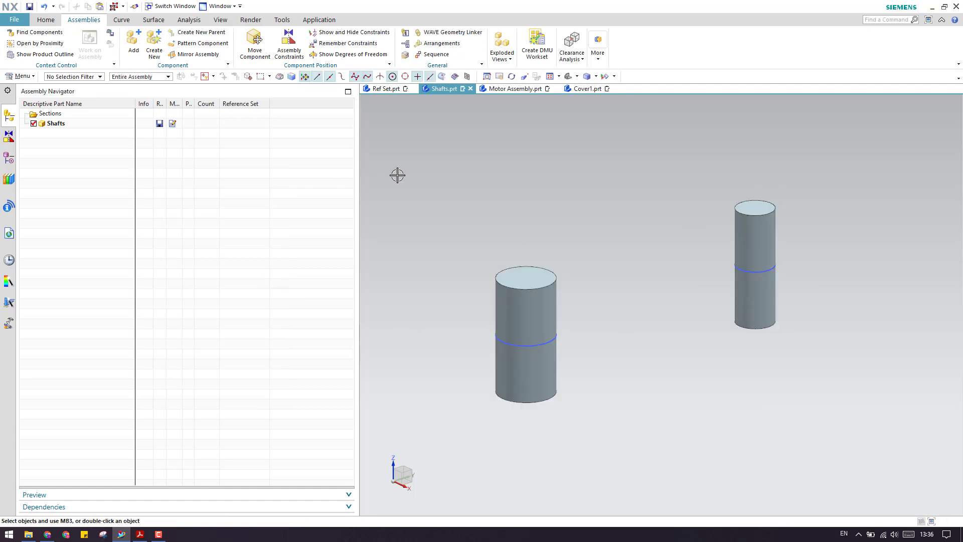
Step: Save and close Shafts.prt, then select Shafts in the Ref Set assembly
click(30, 6)
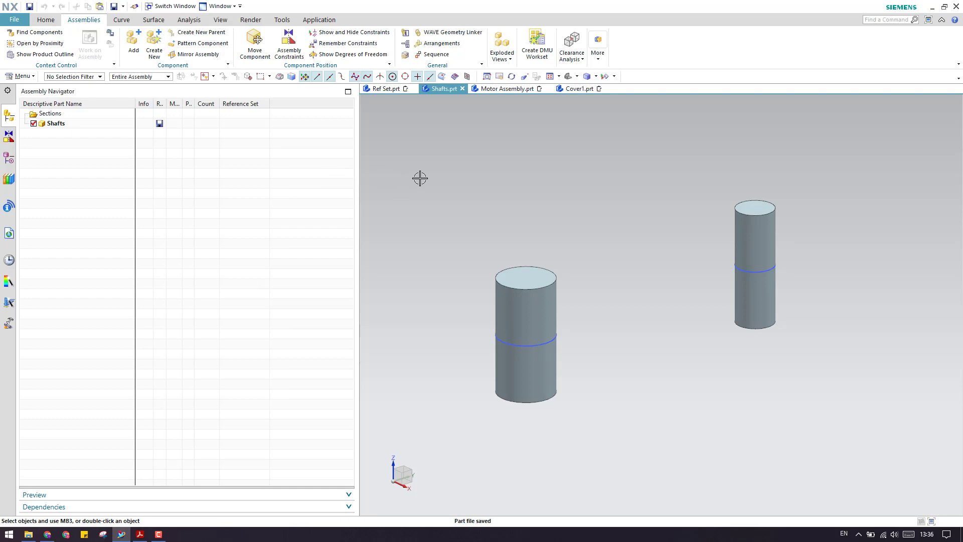
click(462, 89)
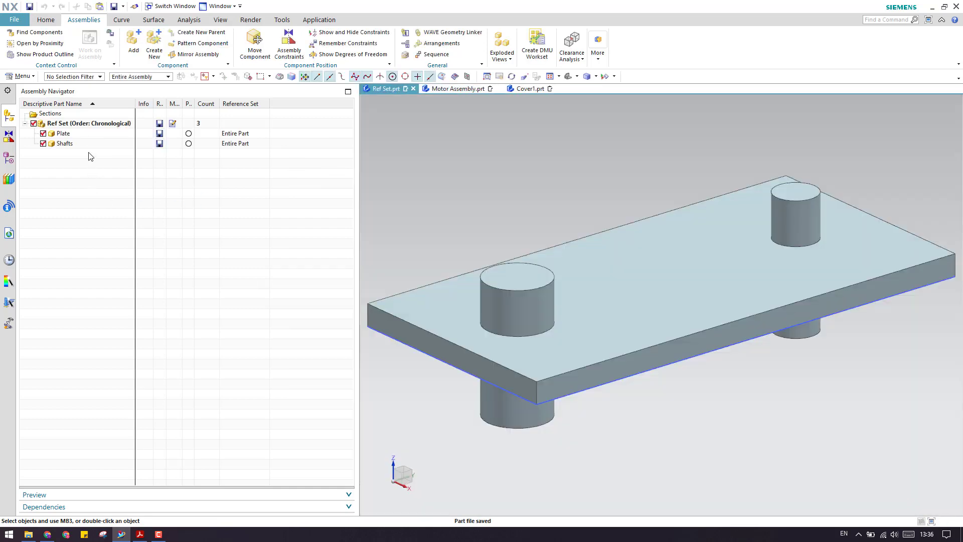
click(85, 144)
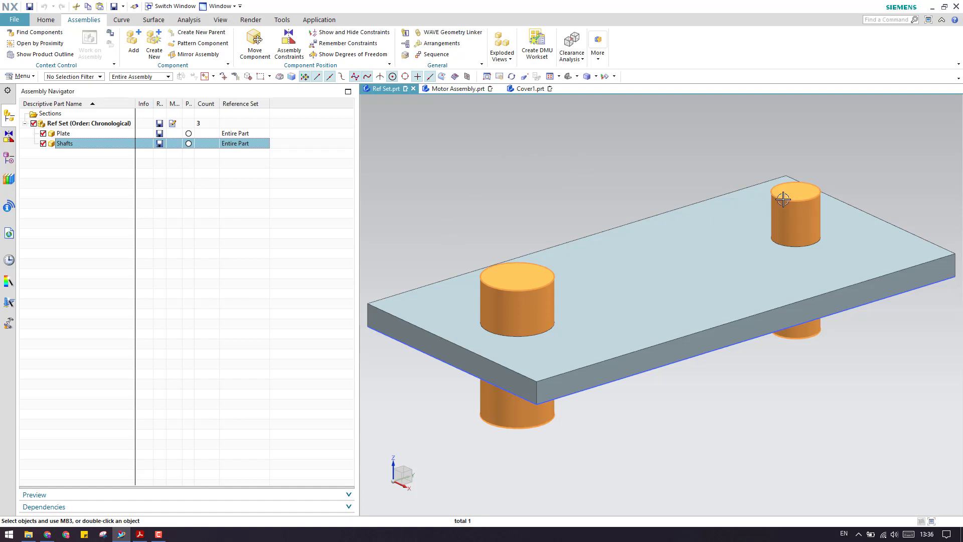
Step: Replace the Shafts reference set with 20MM, 30MM, BOTH, then Empty
right_click(133, 149)
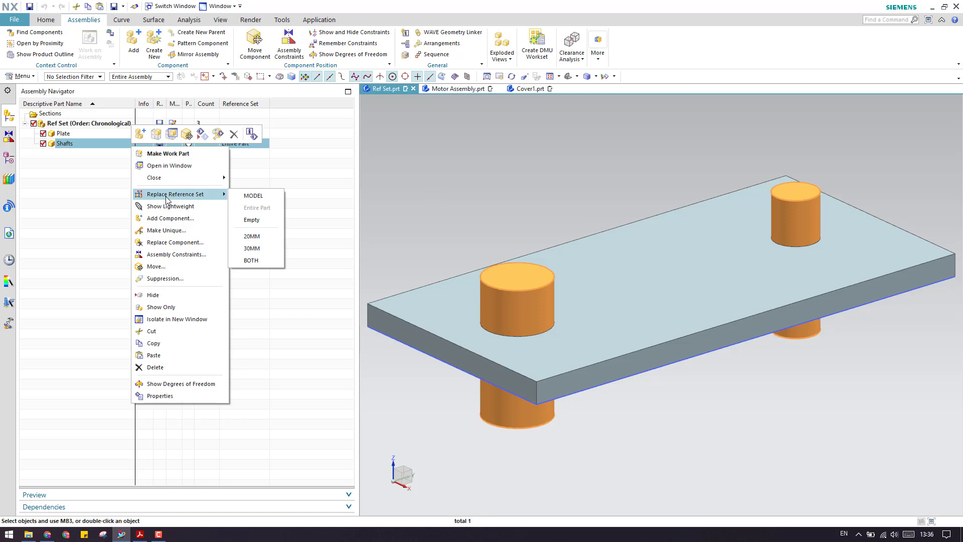
click(257, 236)
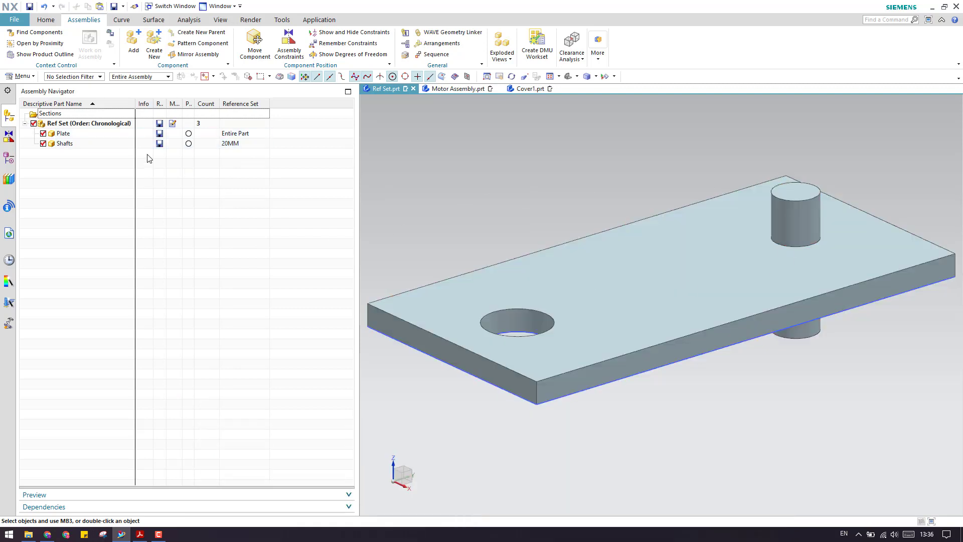
right_click(110, 146)
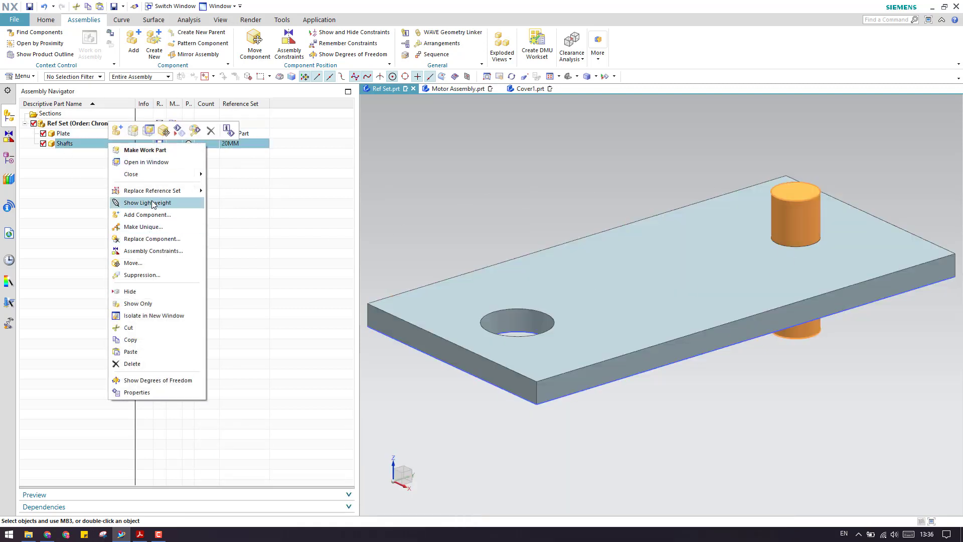
mouse_move(165, 191)
click(235, 246)
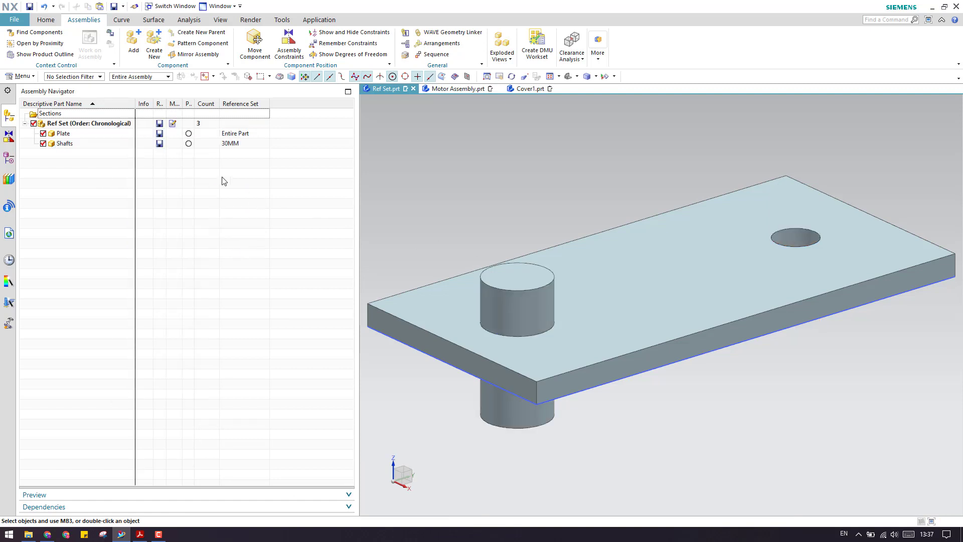
right_click(143, 146)
mouse_move(221, 190)
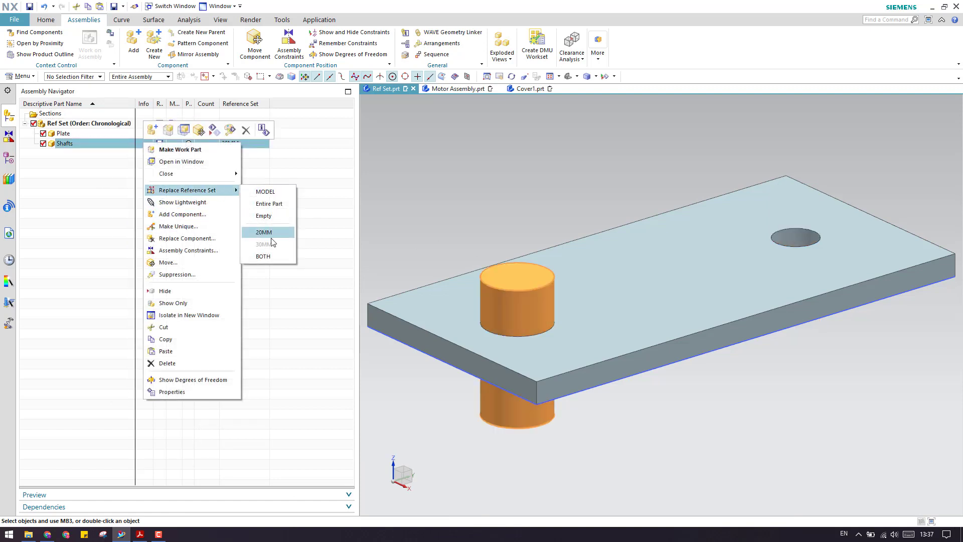
click(270, 258)
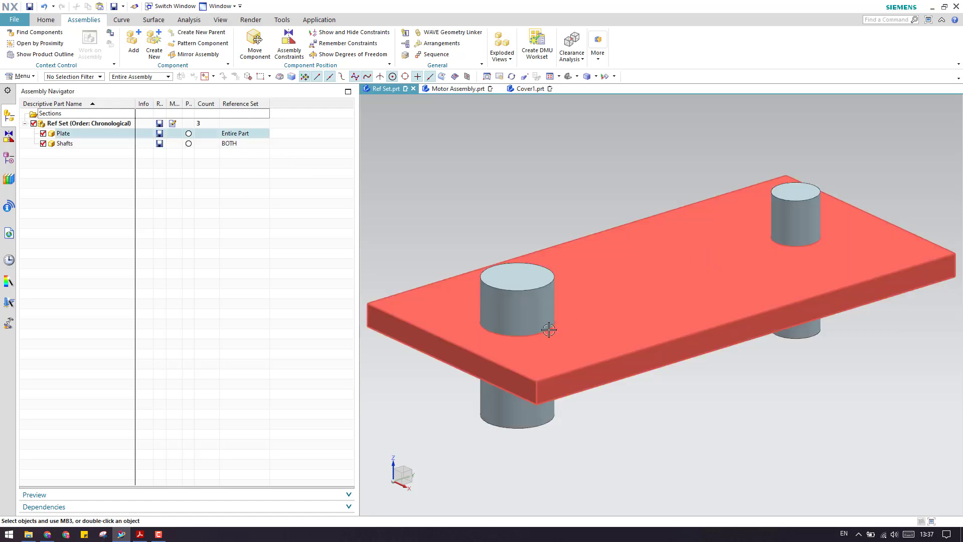
right_click(115, 145)
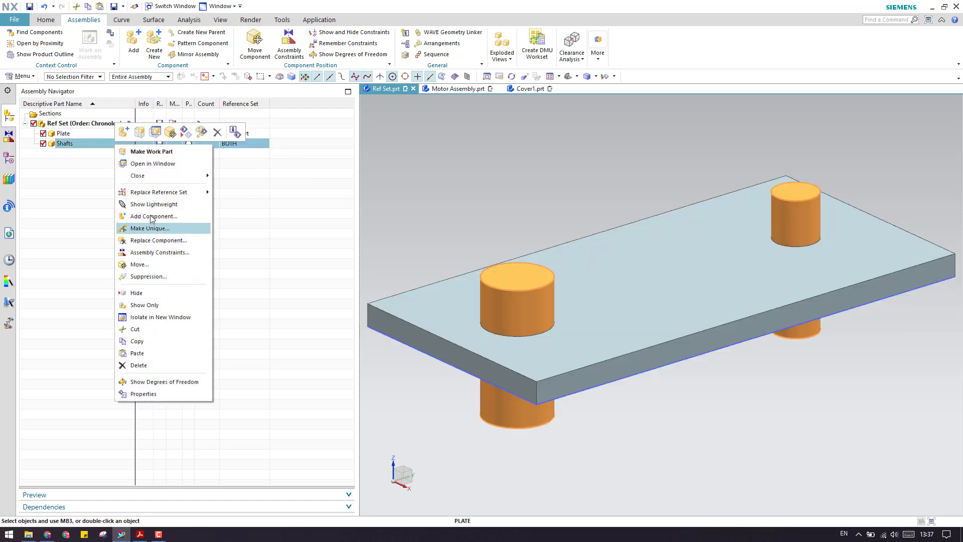
mouse_move(155, 194)
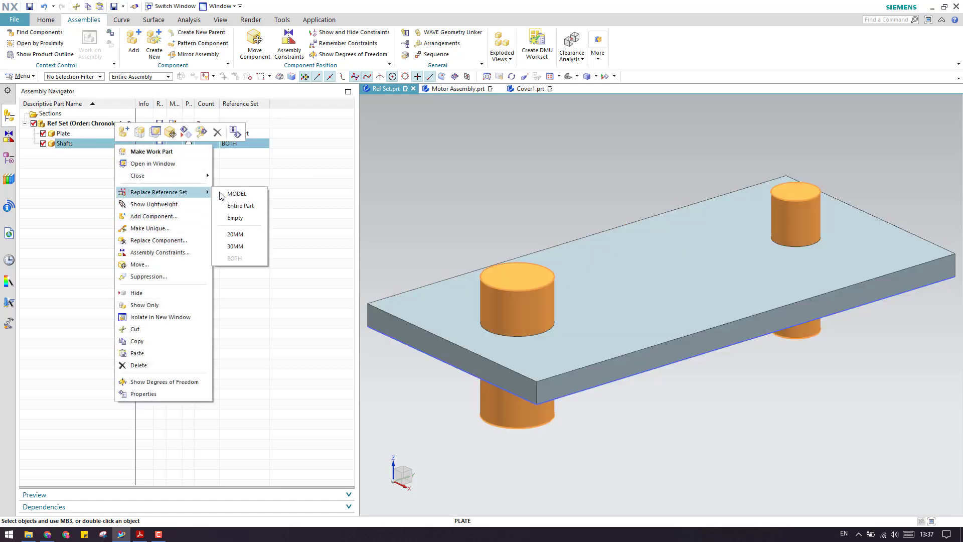
click(235, 220)
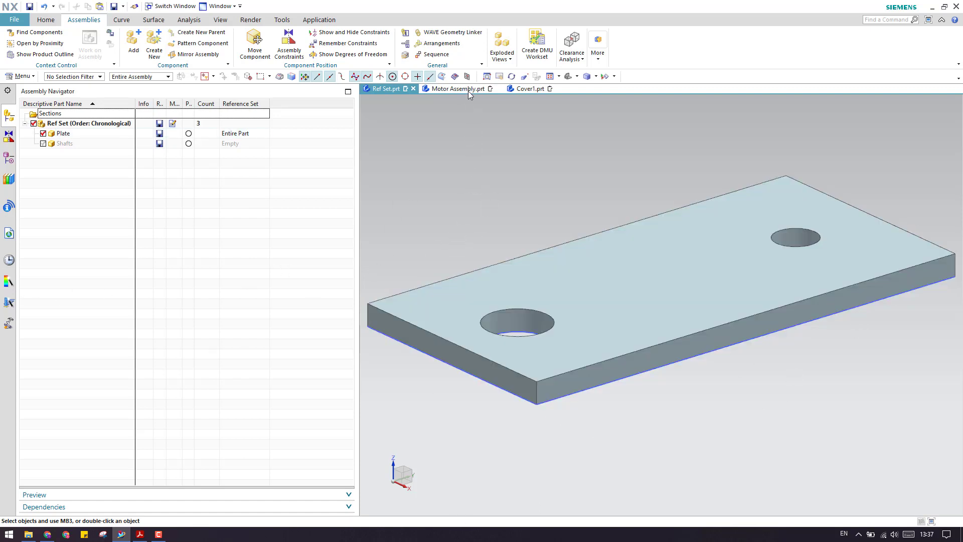
Step: Switch to Motor Assembly, expand Cover1 and identify its two cover components
click(459, 89)
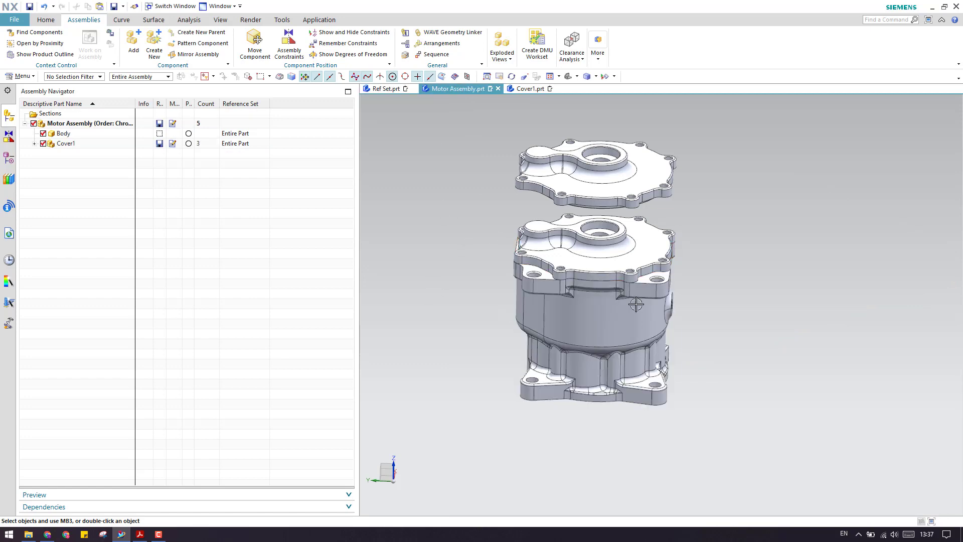
scroll(610, 244, down, 1)
click(96, 136)
click(95, 144)
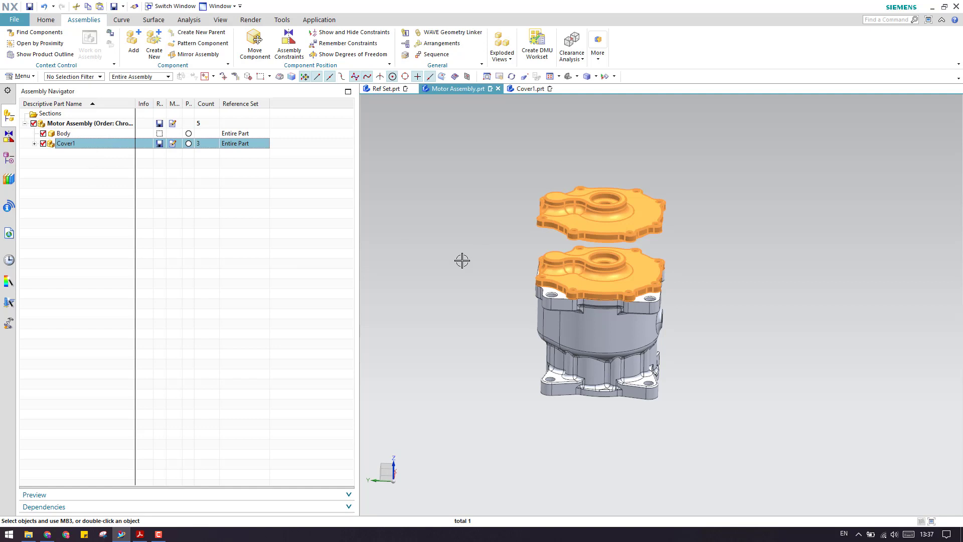
click(34, 144)
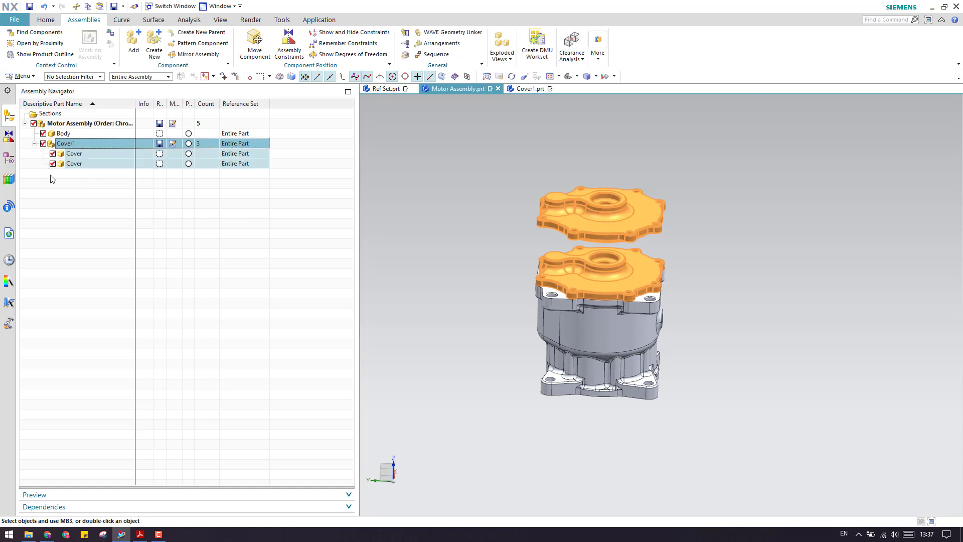
click(82, 155)
click(86, 164)
click(86, 155)
click(87, 163)
click(82, 193)
click(82, 164)
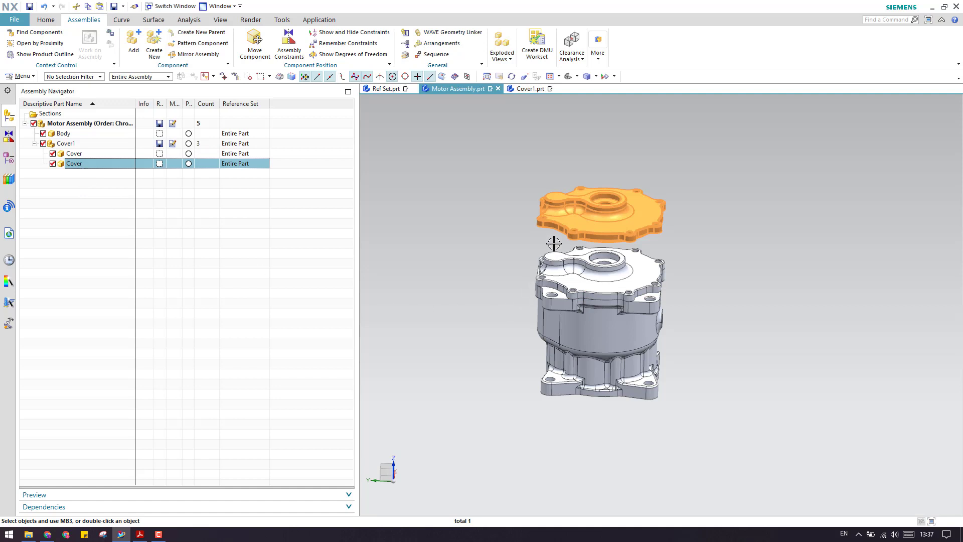
click(74, 153)
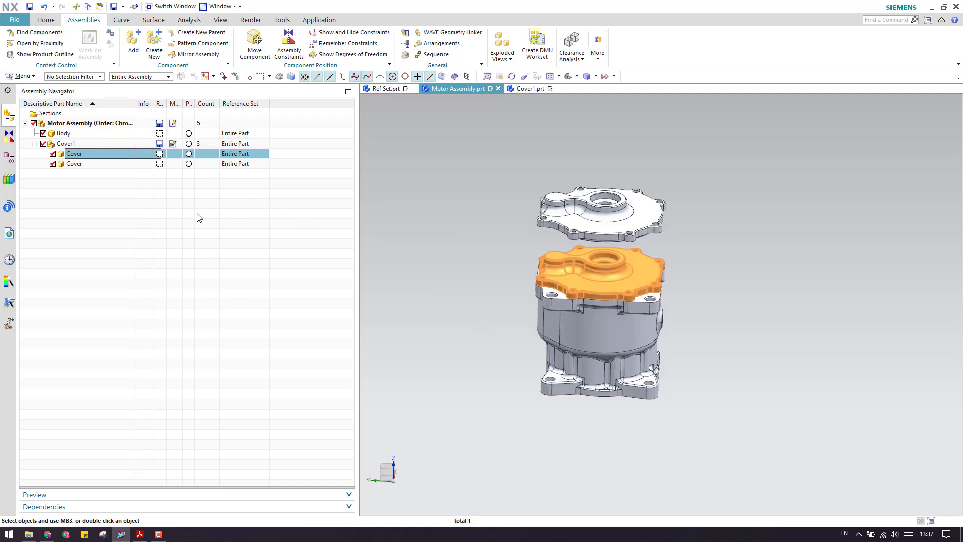
Step: Open Cover1 as its own part in a separate window
click(73, 146)
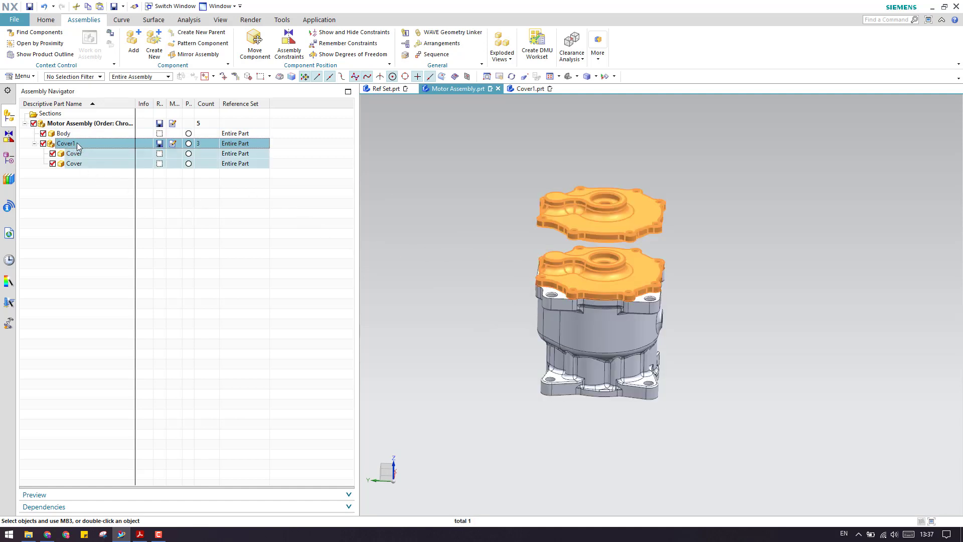
right_click(119, 144)
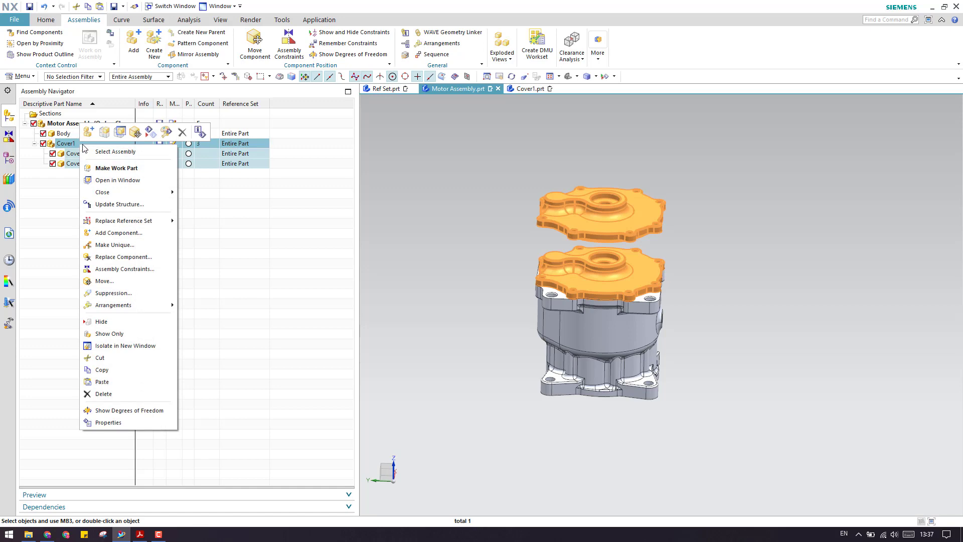
click(123, 132)
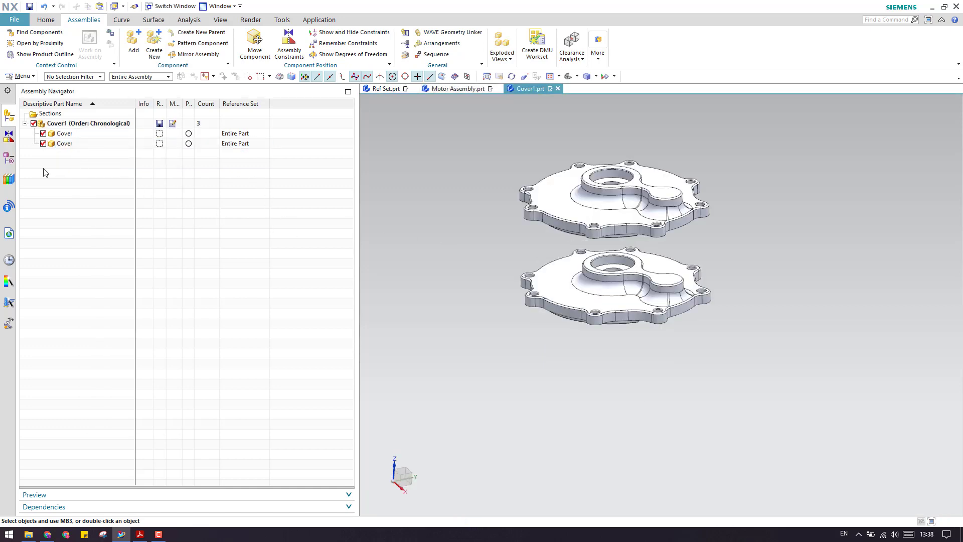
Step: Create an Open reference set in Cover1 containing only the upper cover
click(20, 77)
mouse_move(42, 152)
click(101, 226)
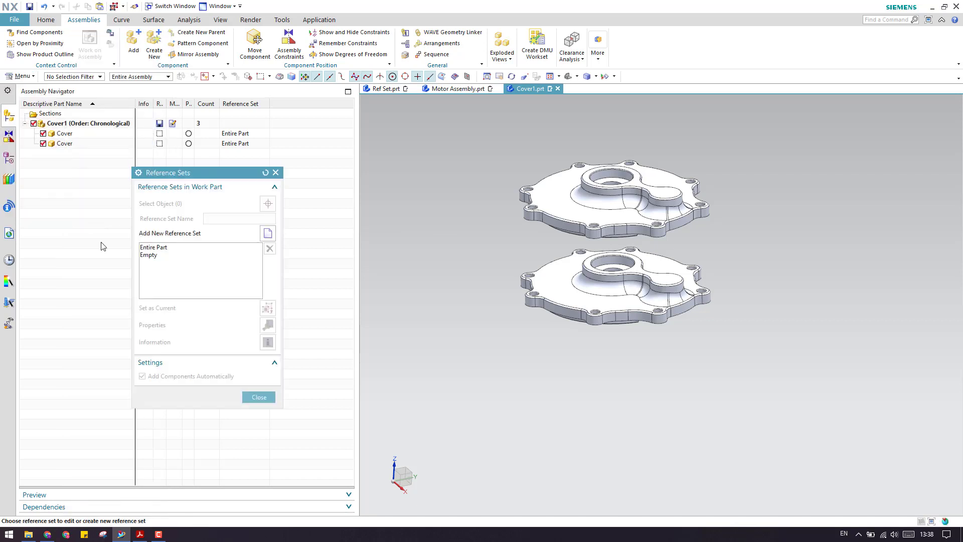
click(268, 233)
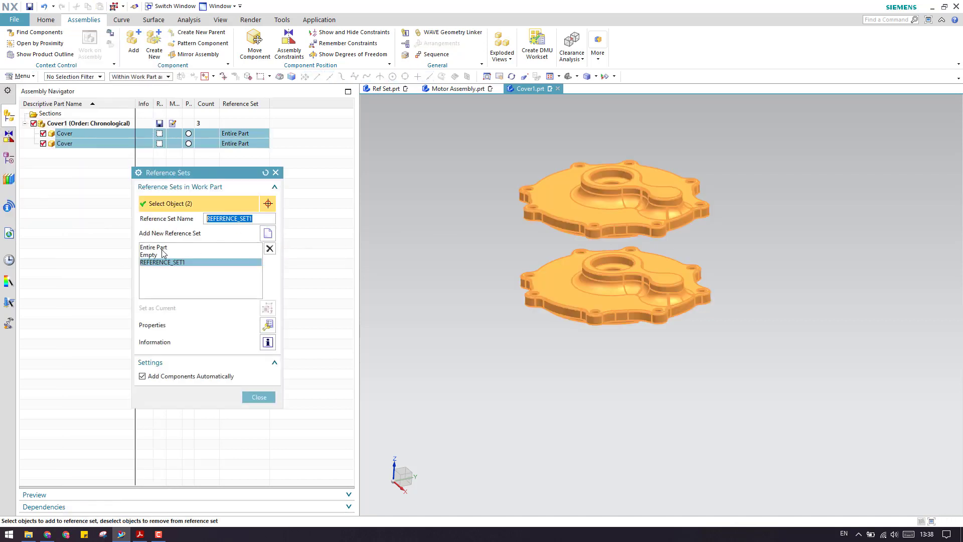
text(Open)
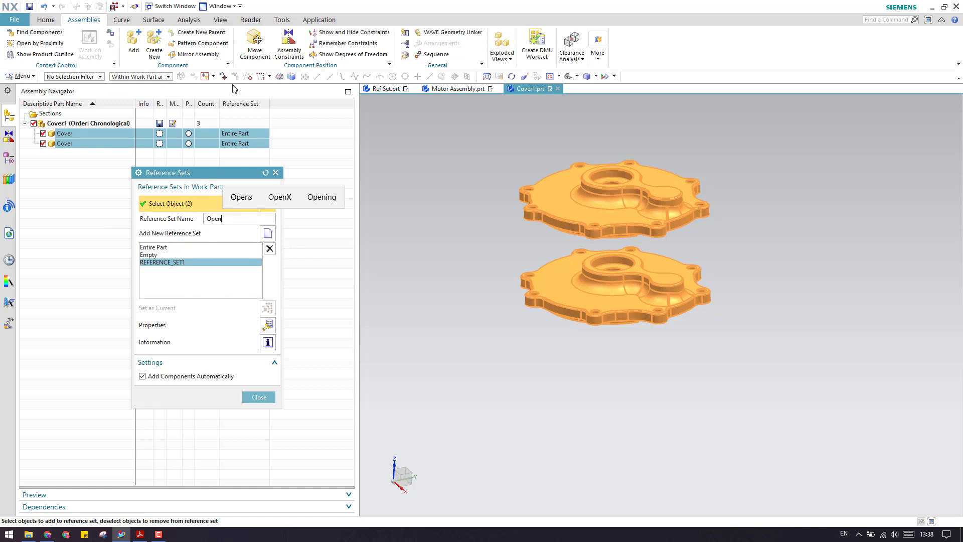
key(Return)
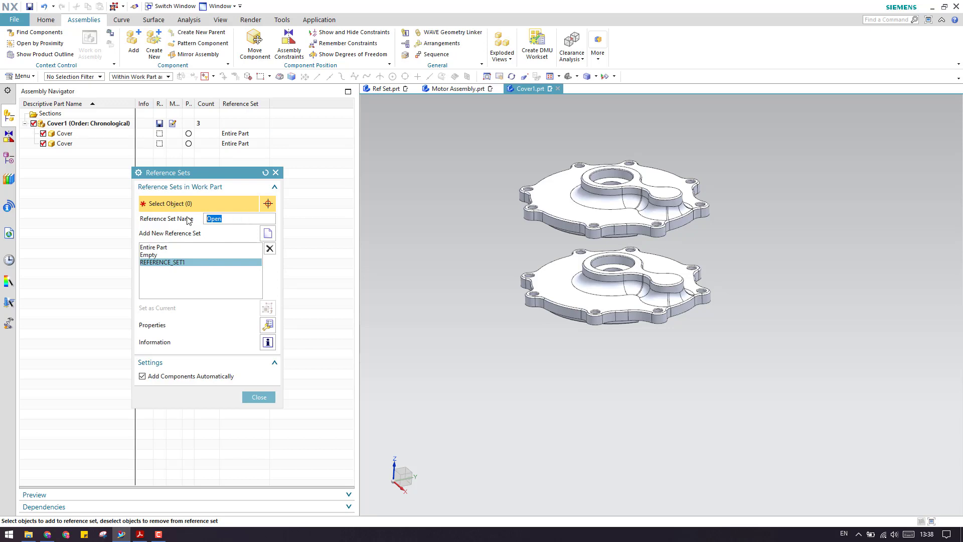
click(556, 200)
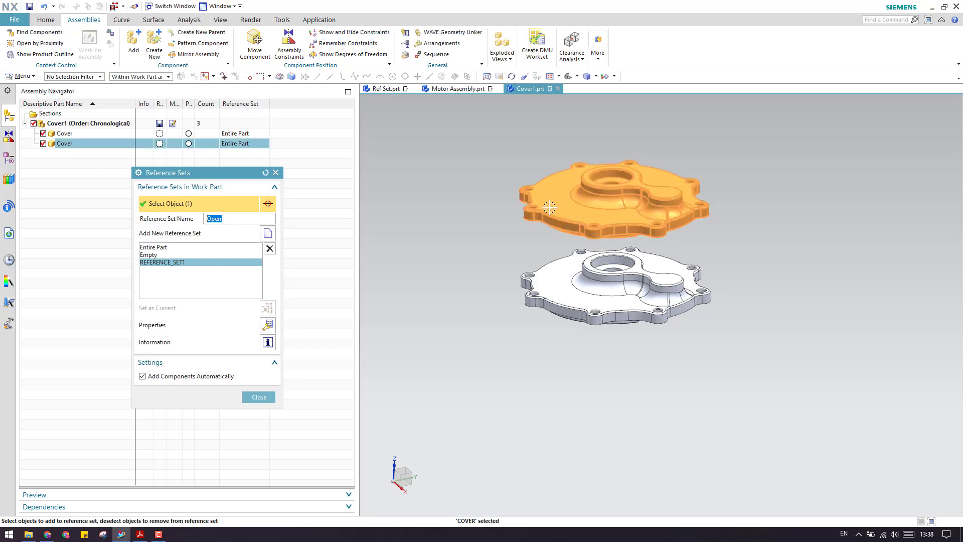
click(259, 397)
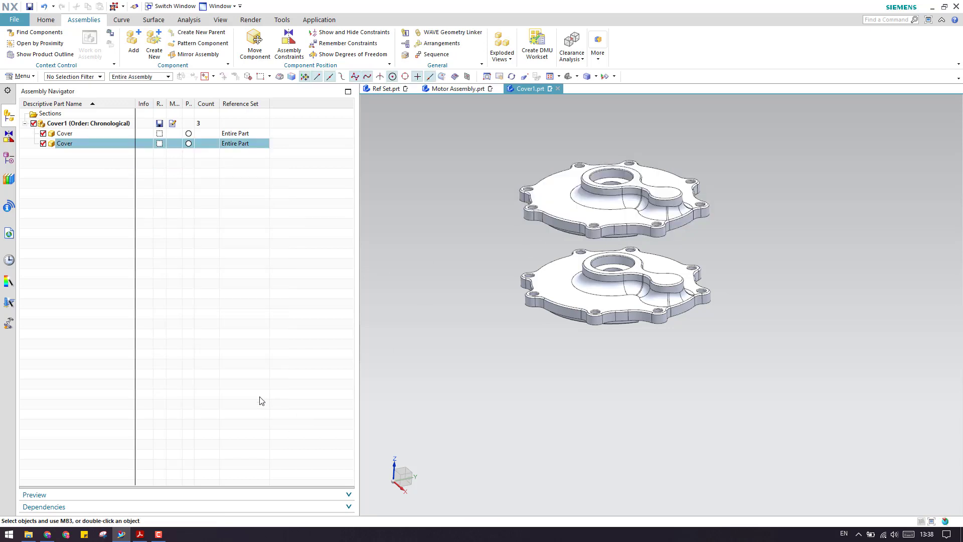
click(23, 76)
Step: Add a Closed reference set holding the lower cover and save Cover1.prt
mouse_move(35, 139)
click(98, 224)
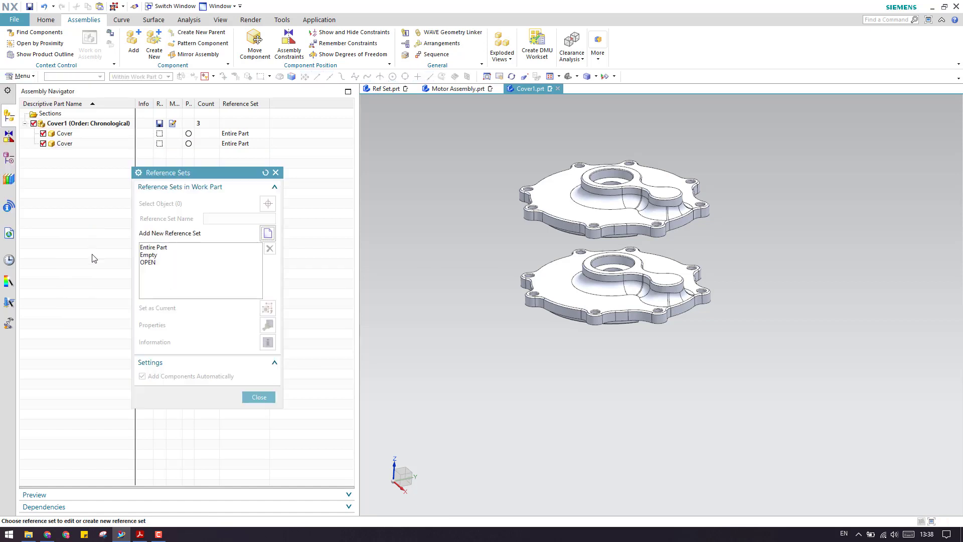
click(268, 233)
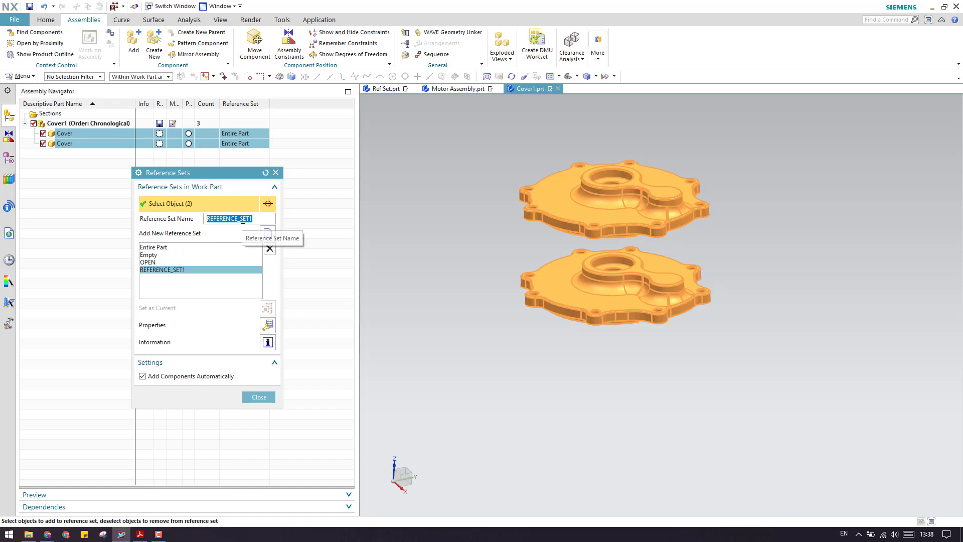
text(Closed)
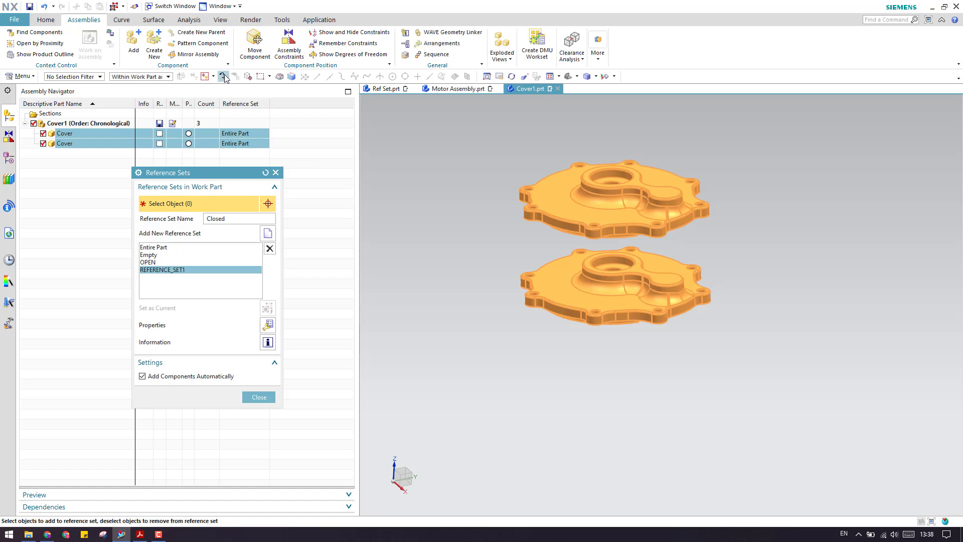
key(Return)
click(583, 296)
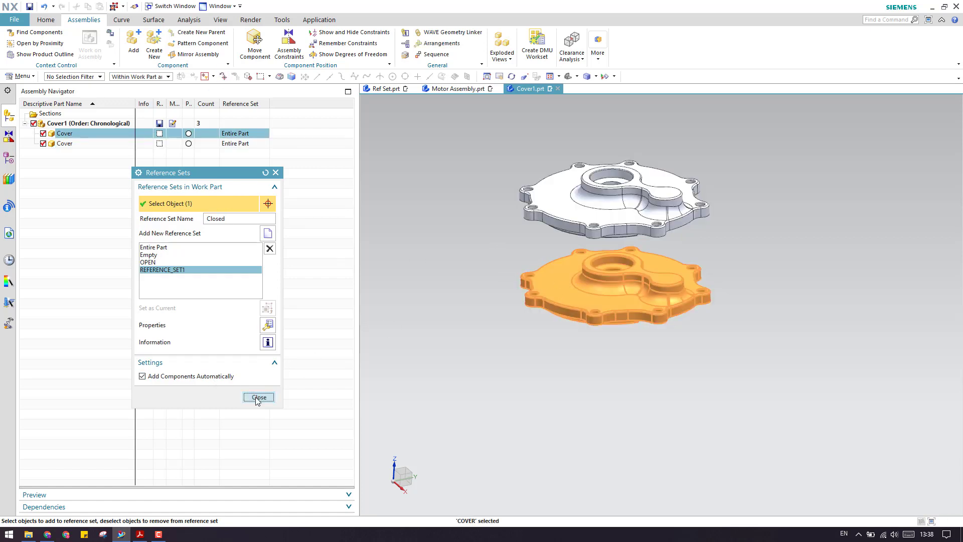
click(258, 398)
click(29, 6)
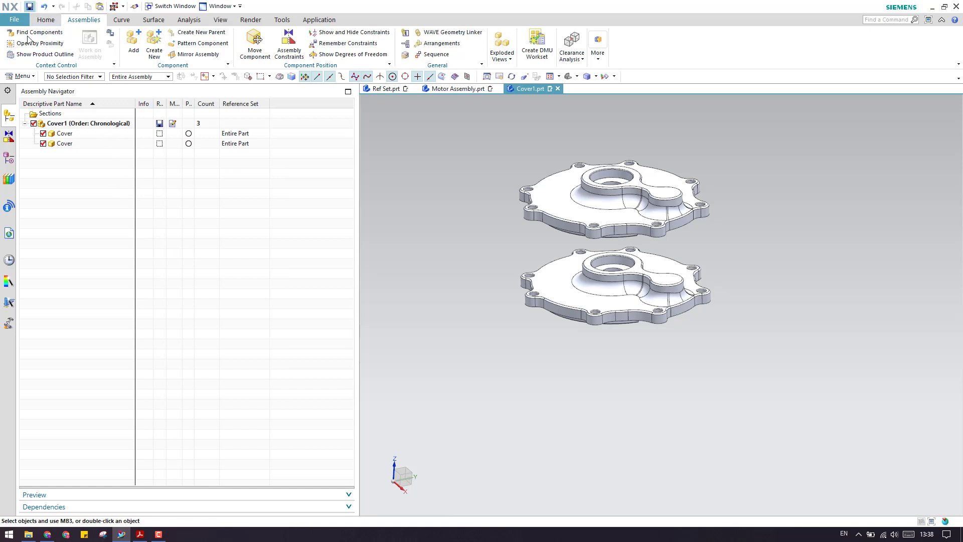
Step: Back in Motor Assembly, switch Cover1 to its CLOSED reference set
click(465, 90)
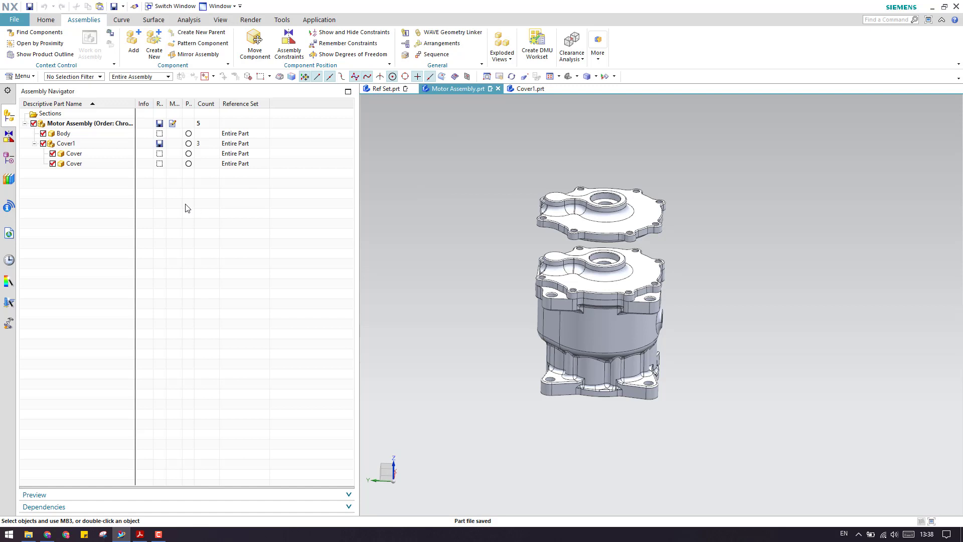
click(65, 143)
click(35, 144)
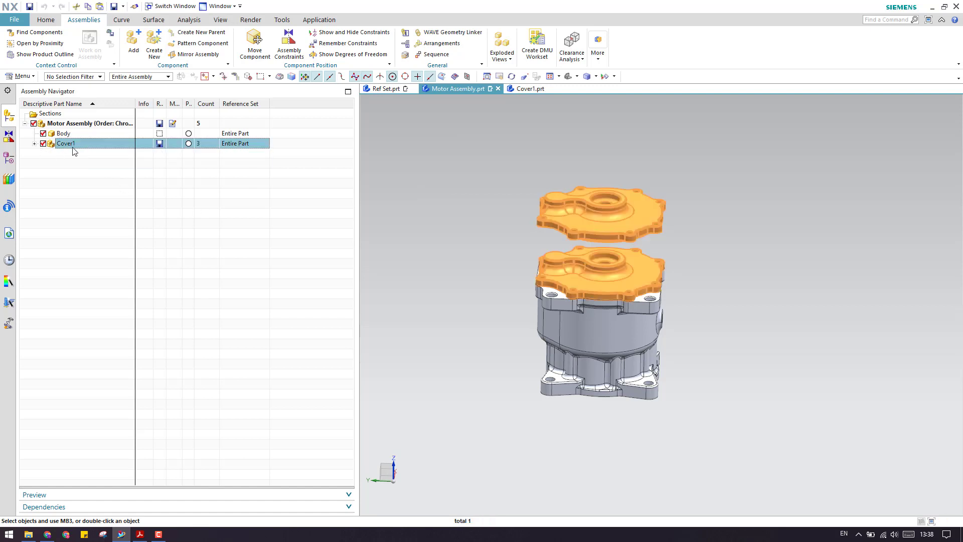
right_click(77, 149)
mouse_move(105, 222)
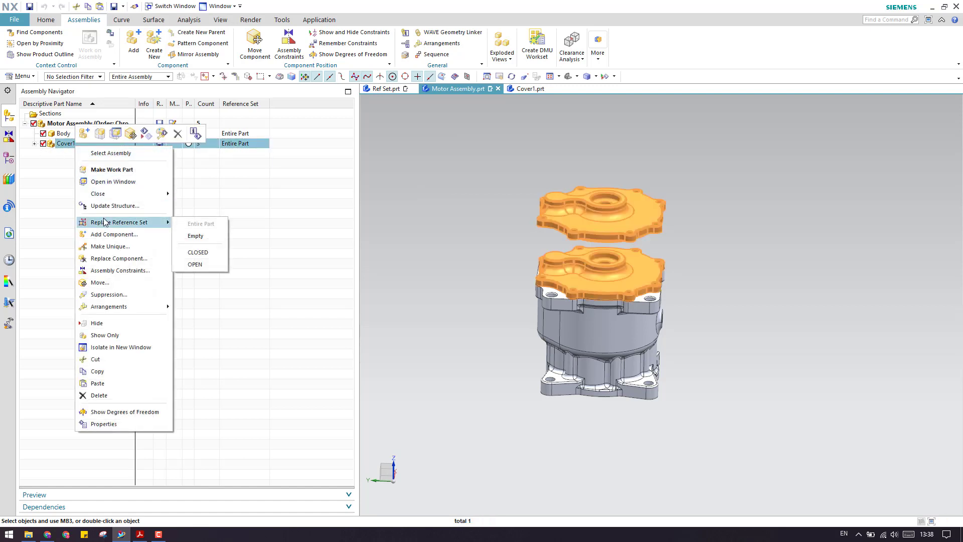
click(194, 253)
scroll(619, 293, down, 3)
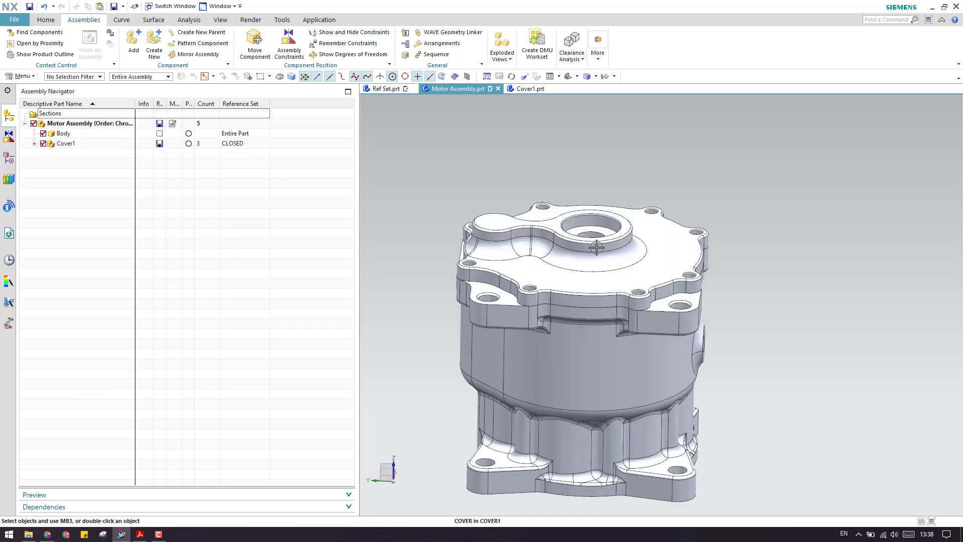
key(Home)
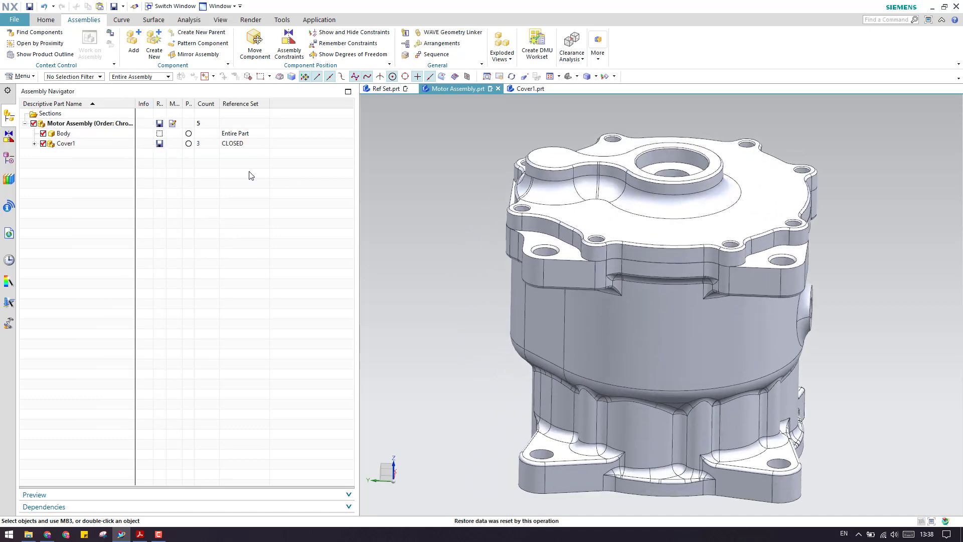
Step: Change Cover1 to the OPEN reference set so only the raised upper cover shows
right_click(145, 148)
mouse_move(189, 221)
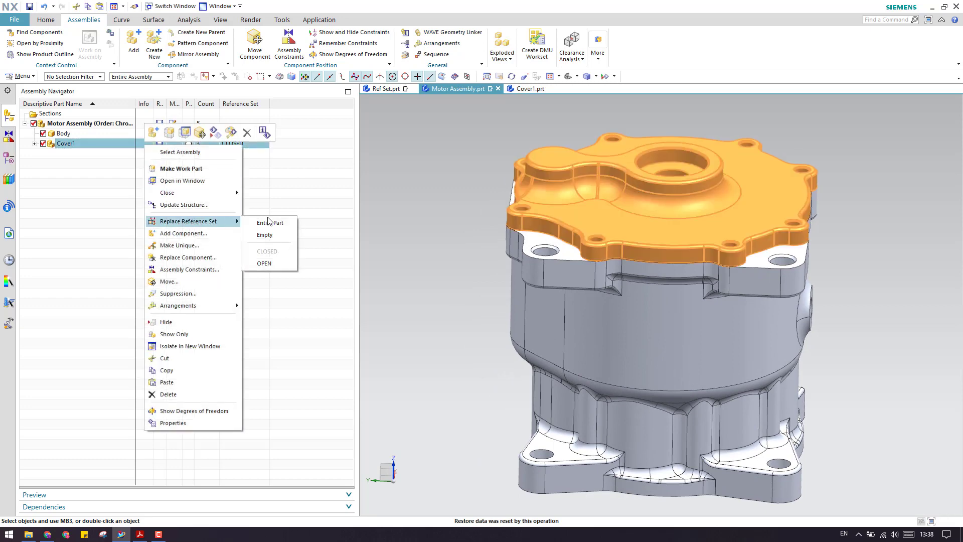
click(264, 263)
scroll(454, 310, up, 3)
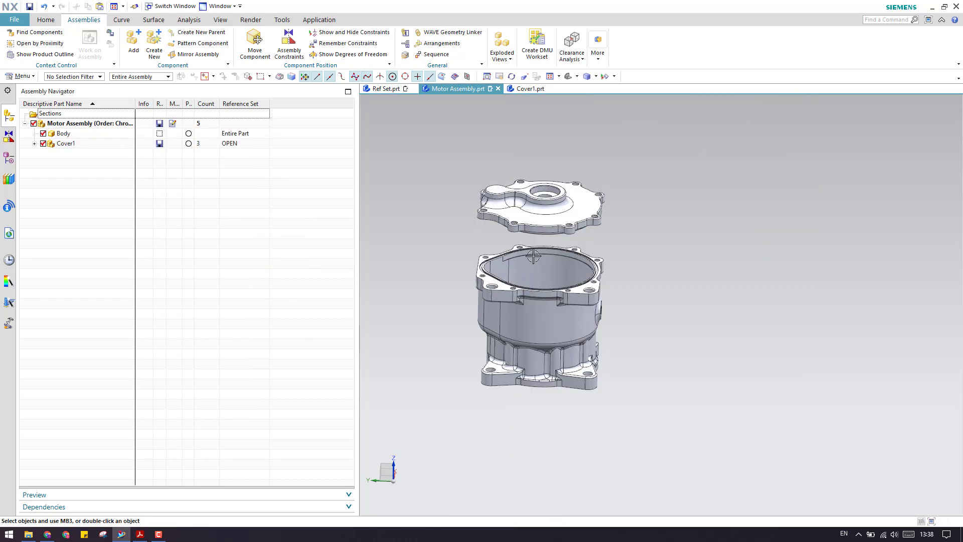